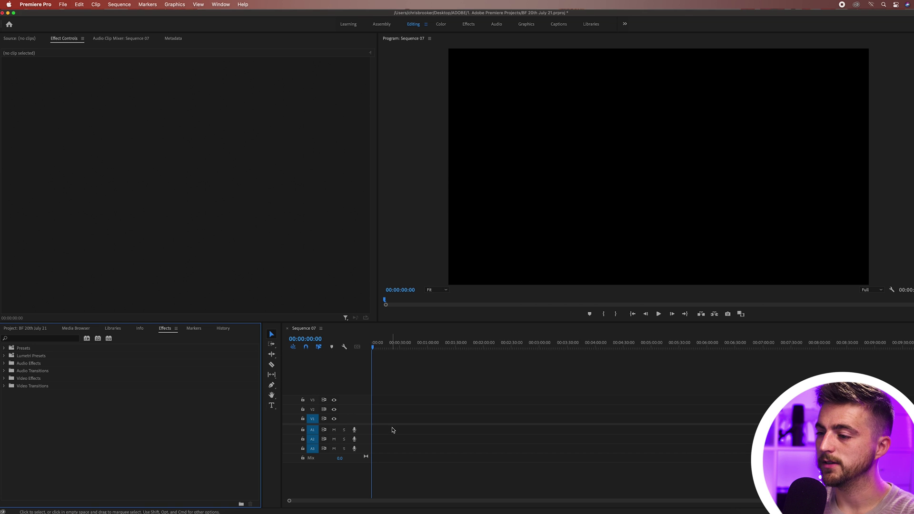
- Start a new color matte in the project with 1920 × 1080 size, 25.00 fps timebase and square pixels
click(25, 328)
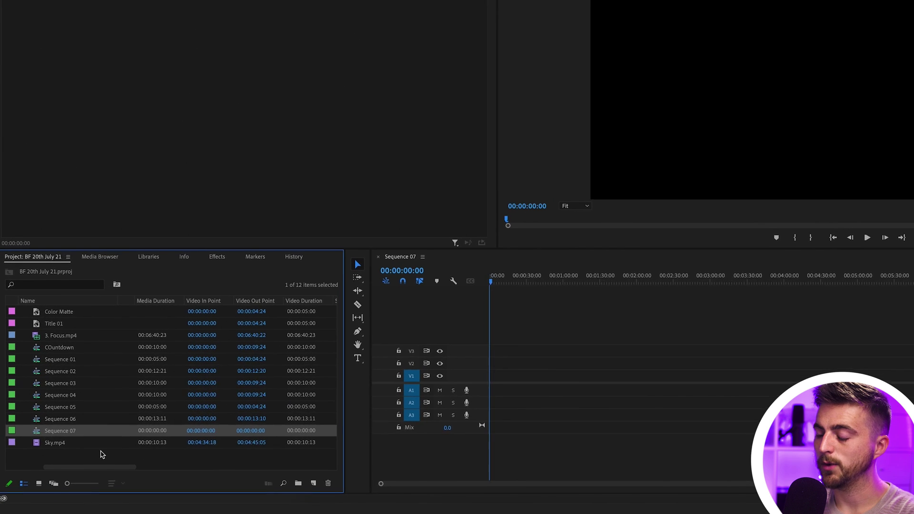
right_click(86, 465)
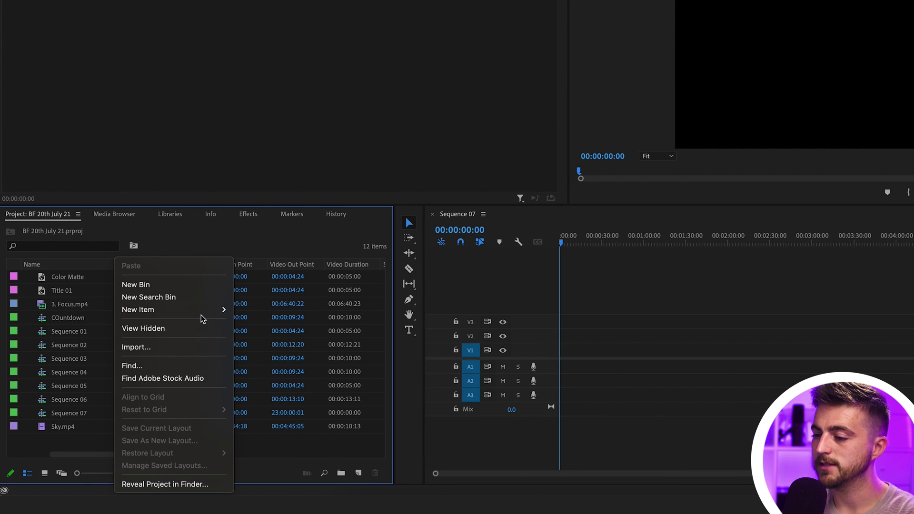
click(74, 440)
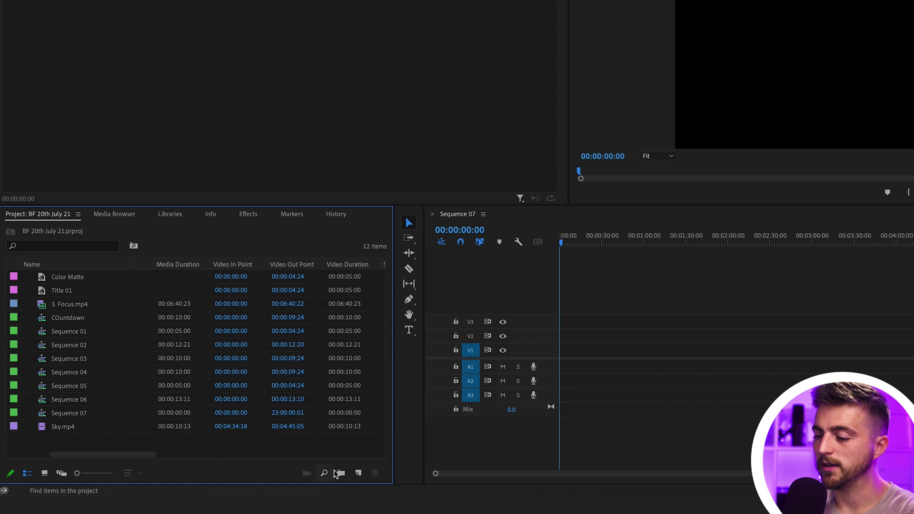
click(359, 472)
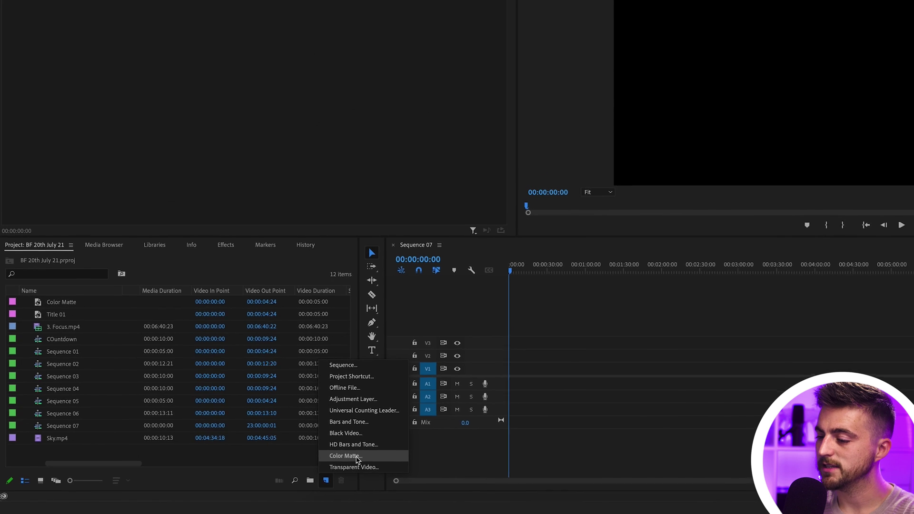
click(357, 458)
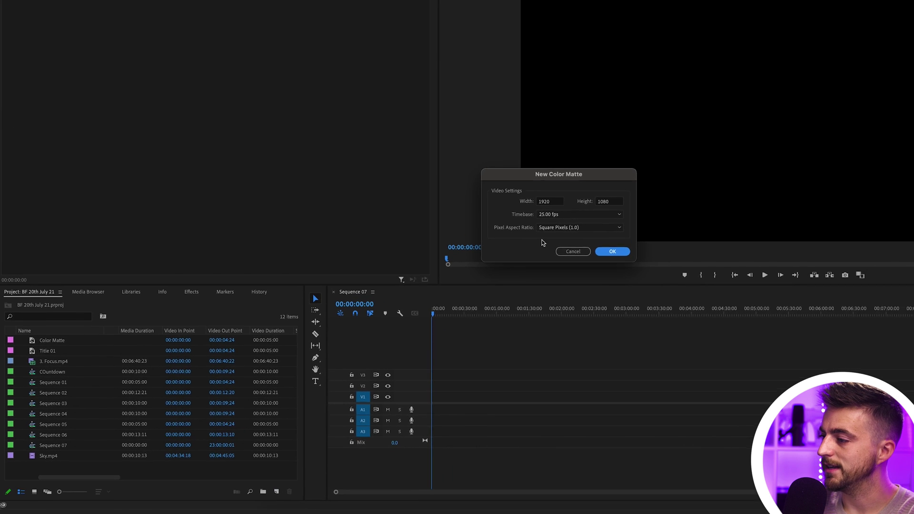
click(723, 198)
- Give the new matte a light blue color and accept its default name
mouse_move(446, 299)
mouse_down()
mouse_move(457, 284)
mouse_move(471, 324)
mouse_up()
drag(500, 242, 496, 271)
drag(473, 304, 438, 307)
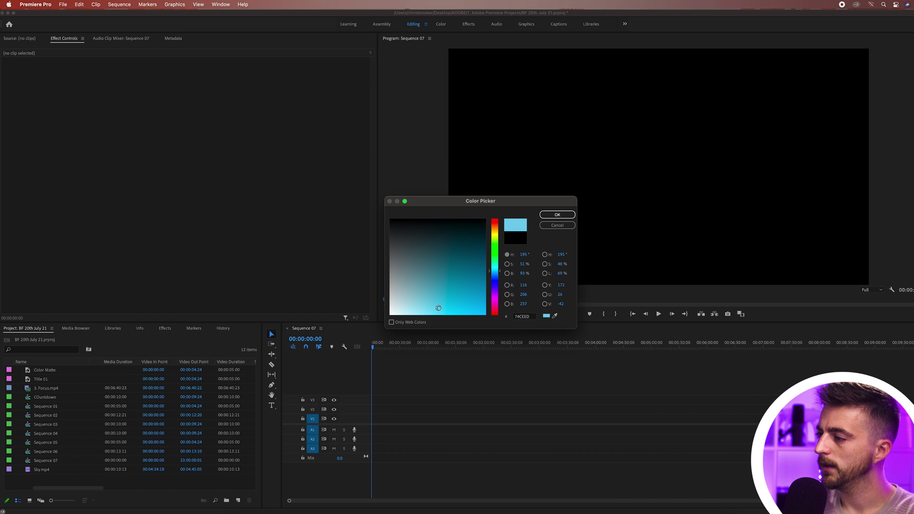
click(552, 215)
click(498, 279)
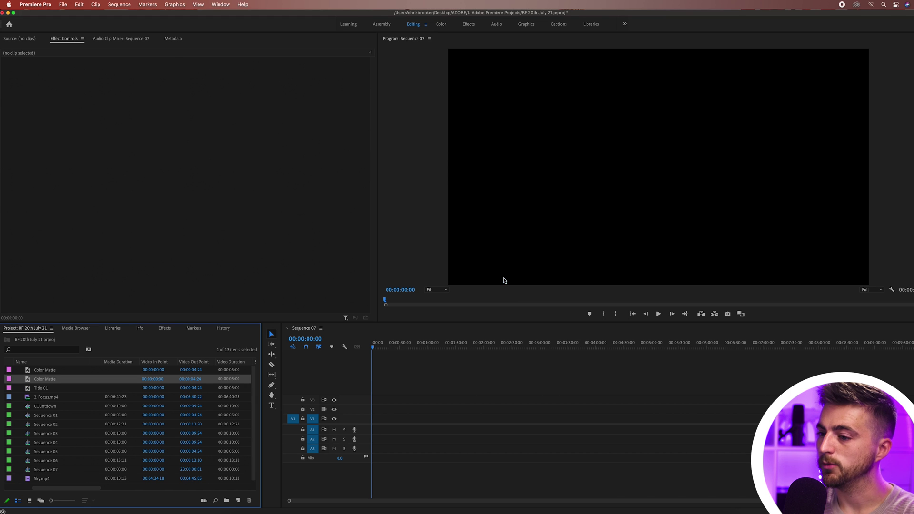
- Place the new light blue color matte at the start of video track V1 in Sequence 07
drag(43, 382, 374, 419)
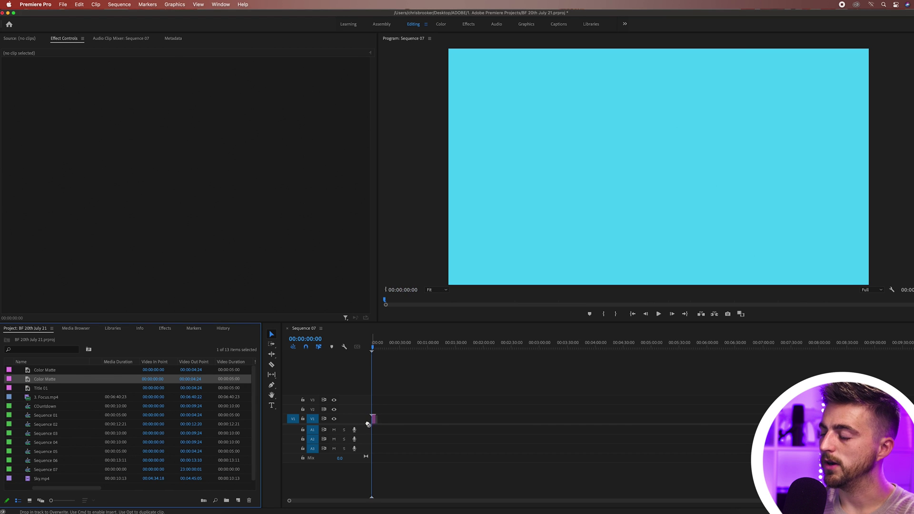
key(equal)
key(equal)
key(equal)
key(equal)
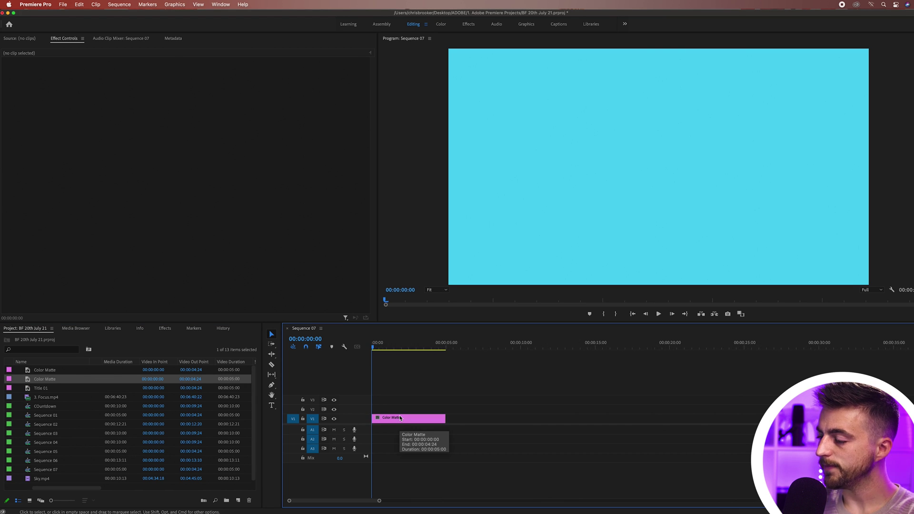
key(space)
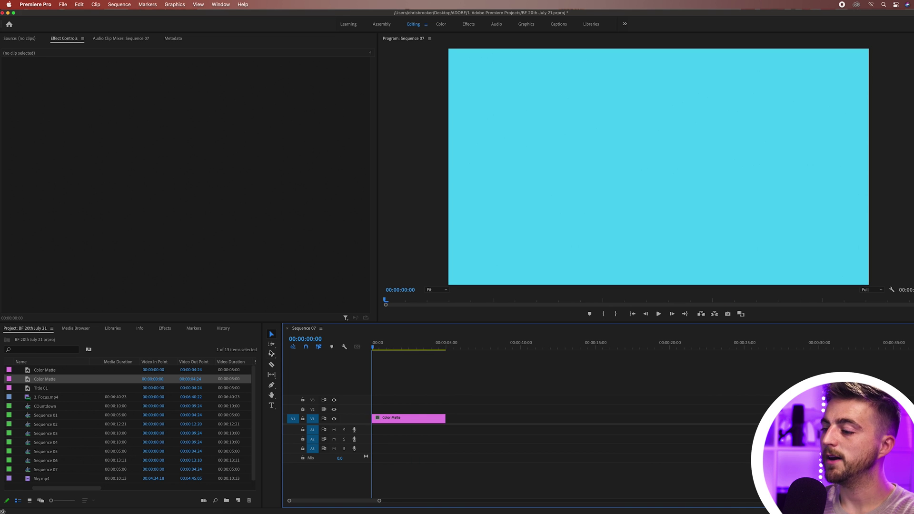
key(Home)
click(418, 417)
click(423, 400)
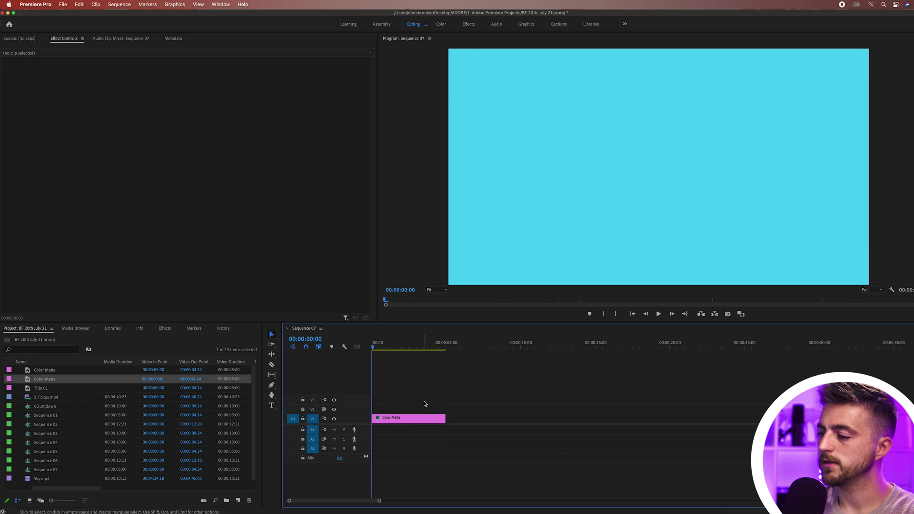
- Add an ellipse opacity mask to the color matte clip on V1
click(407, 419)
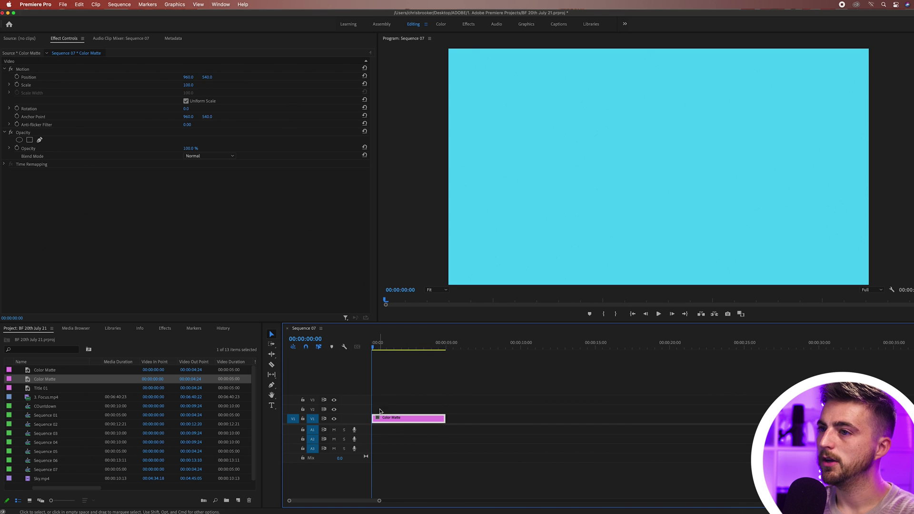
click(65, 40)
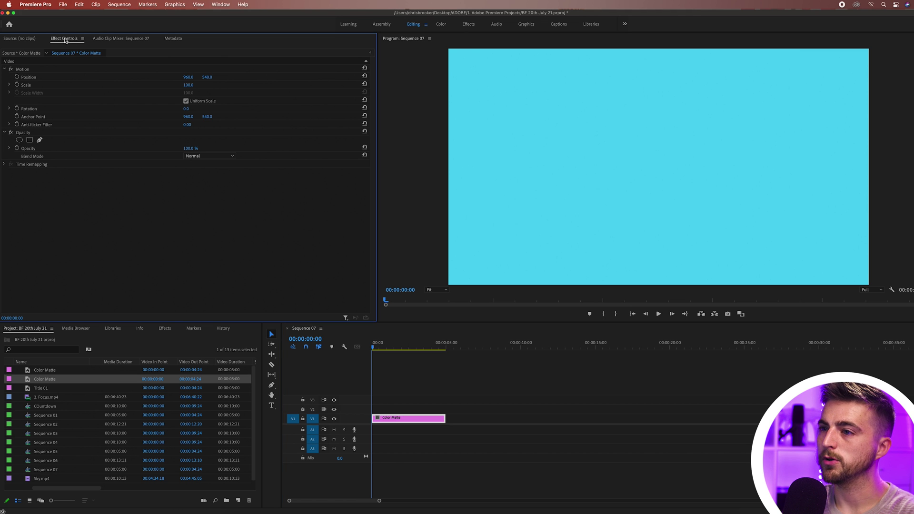
click(19, 141)
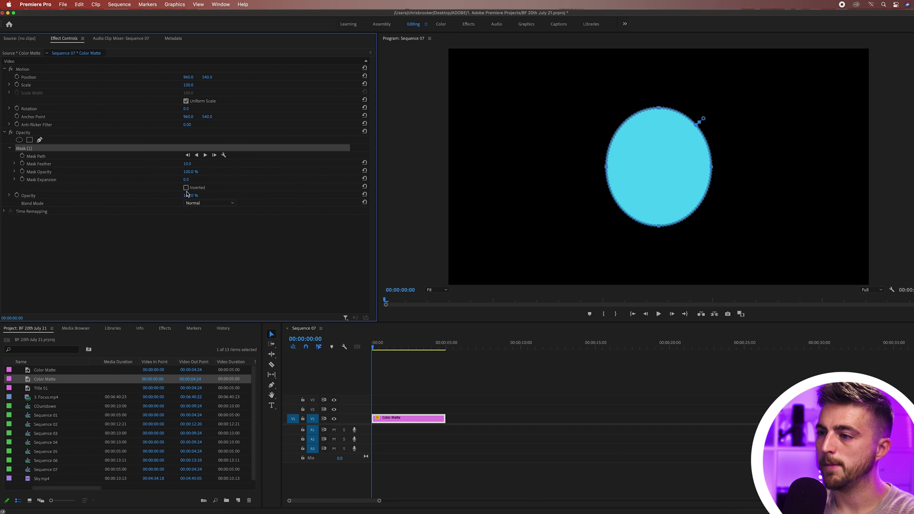
- Shrink the ellipse mask with a mask expansion of -149 and set its mask feather to 0
drag(187, 181, 116, 181)
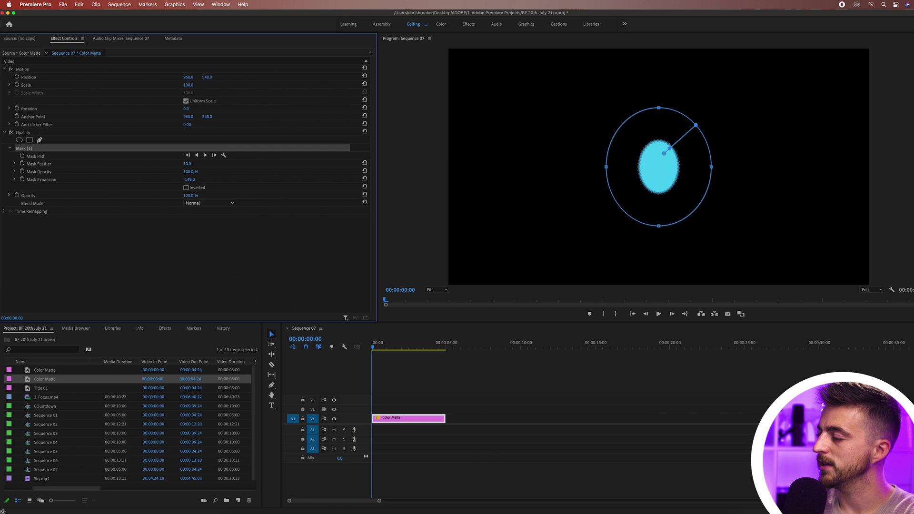
click(188, 164)
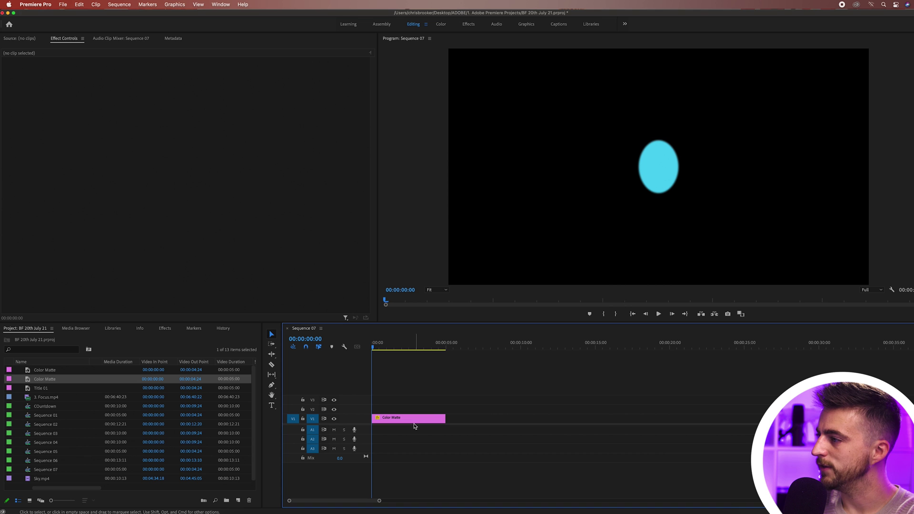
click(413, 419)
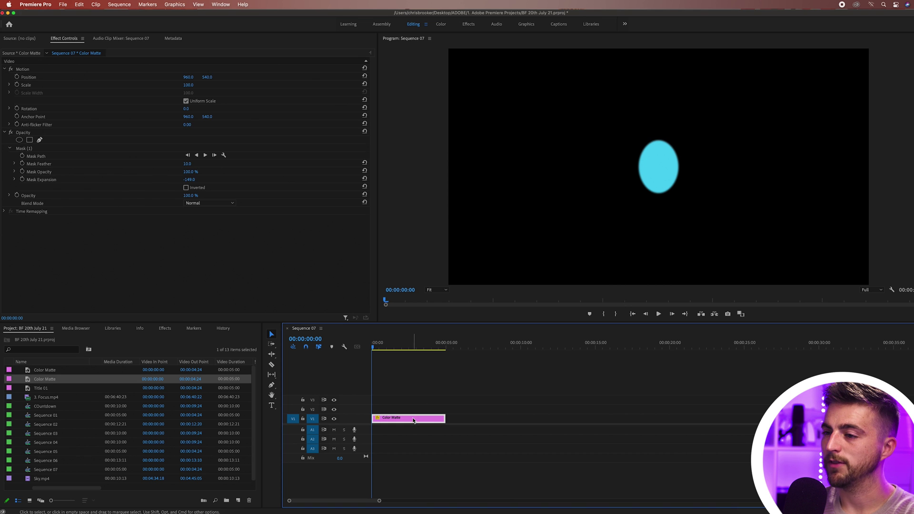
drag(190, 164, 181, 164)
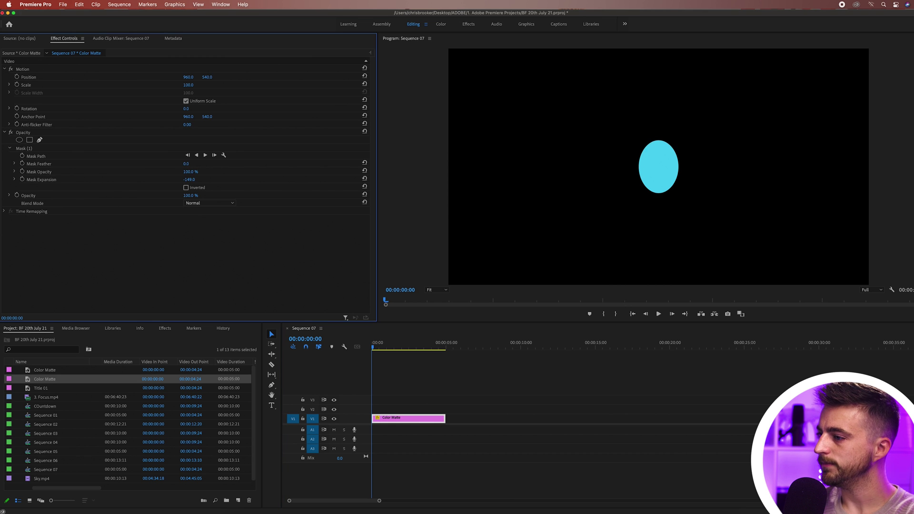
- Enlarge the program preview to 200% and lower the mask's upper point to make the oval rounder
click(436, 289)
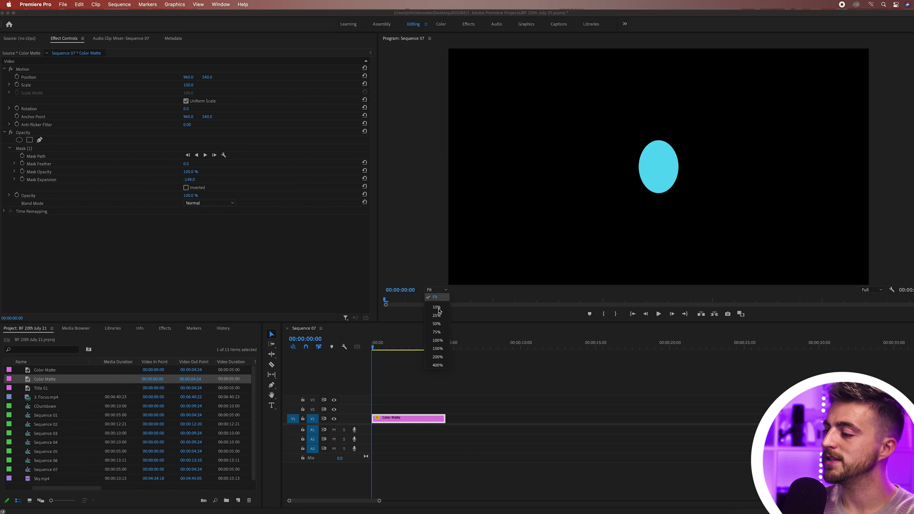
click(439, 349)
click(445, 290)
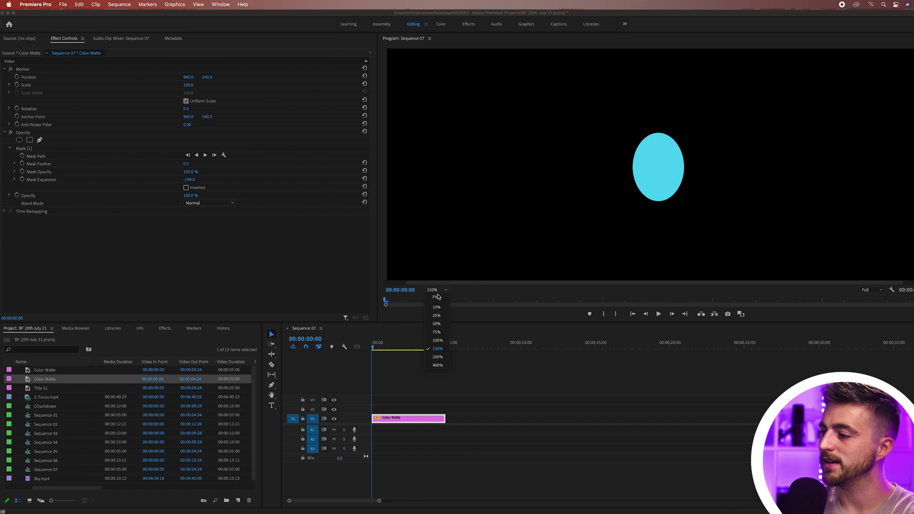
click(436, 354)
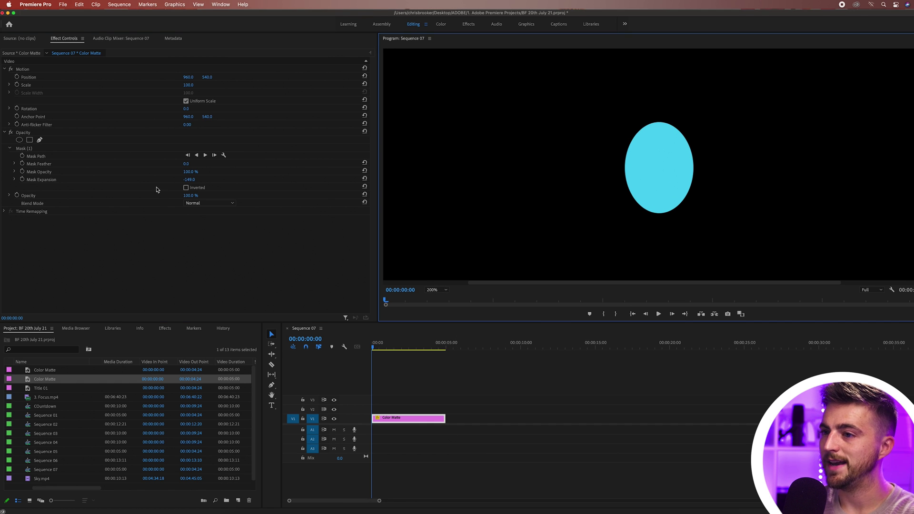
click(30, 151)
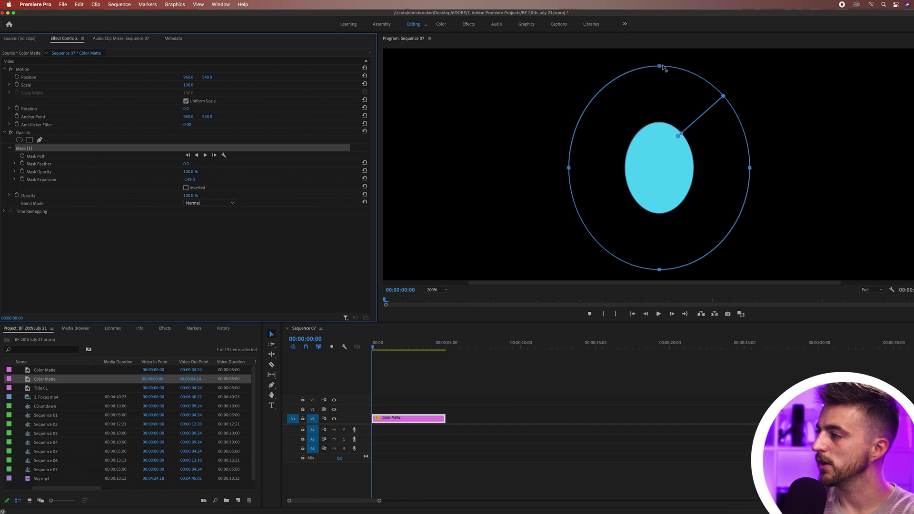
drag(660, 65, 665, 97)
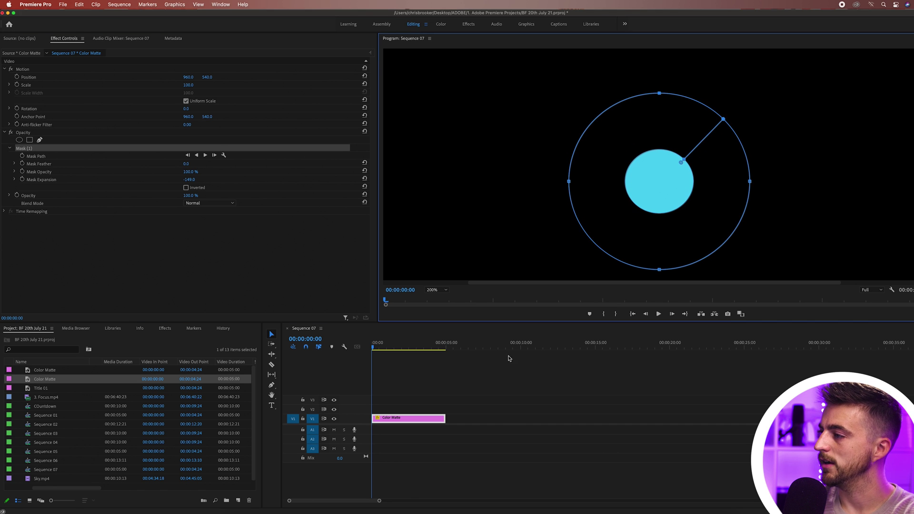
click(546, 377)
click(408, 421)
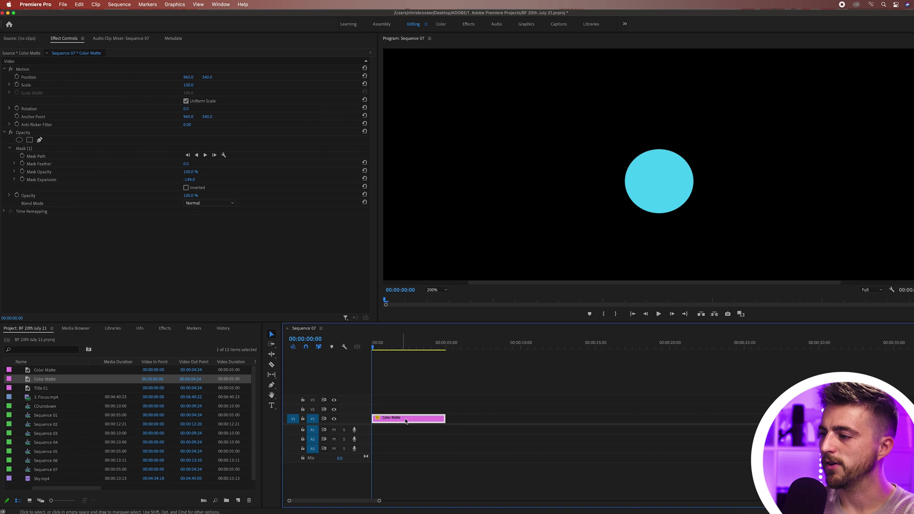
- Test the clip's rotation and undo it, then set the vertical anchor point to 574 to match the shape's center
click(22, 71)
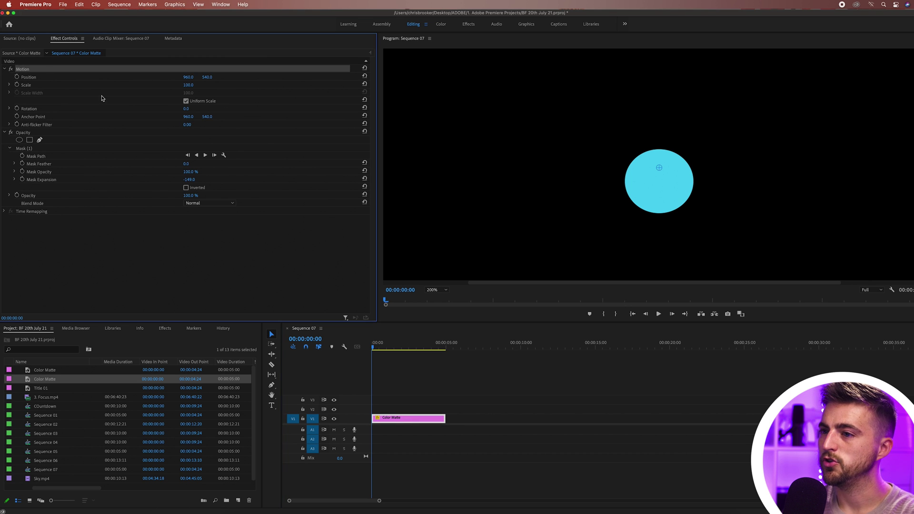
click(101, 117)
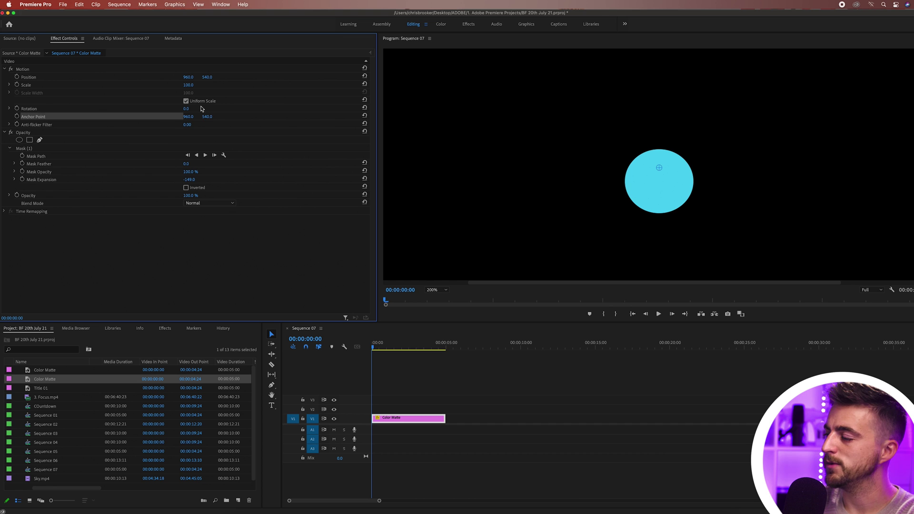
drag(186, 108, 559, 108)
key(super+z)
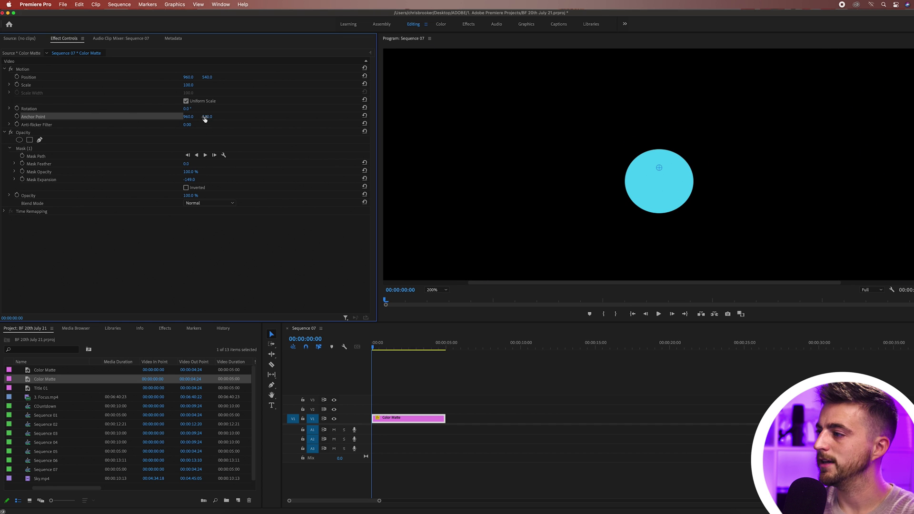
drag(207, 116, 223, 116)
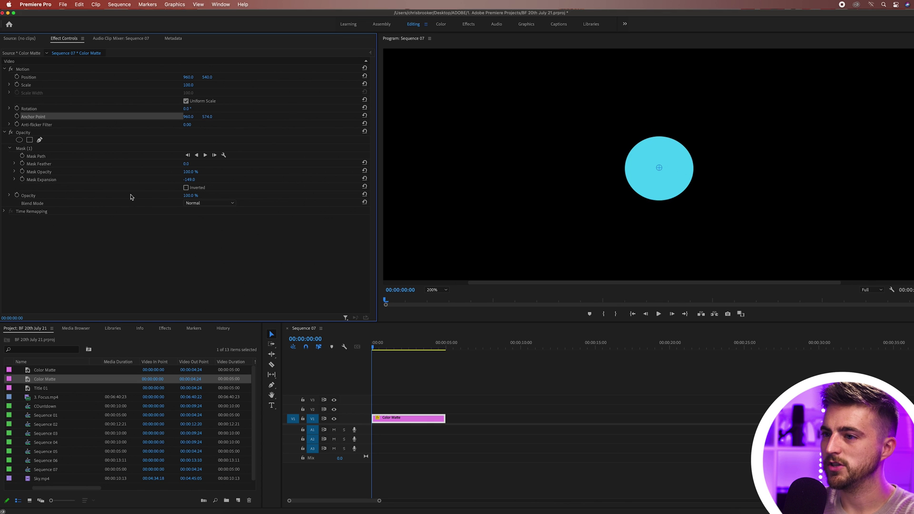
- Narrow the mask slightly by moving its right-hand point inward so the shape becomes an even circle
click(26, 148)
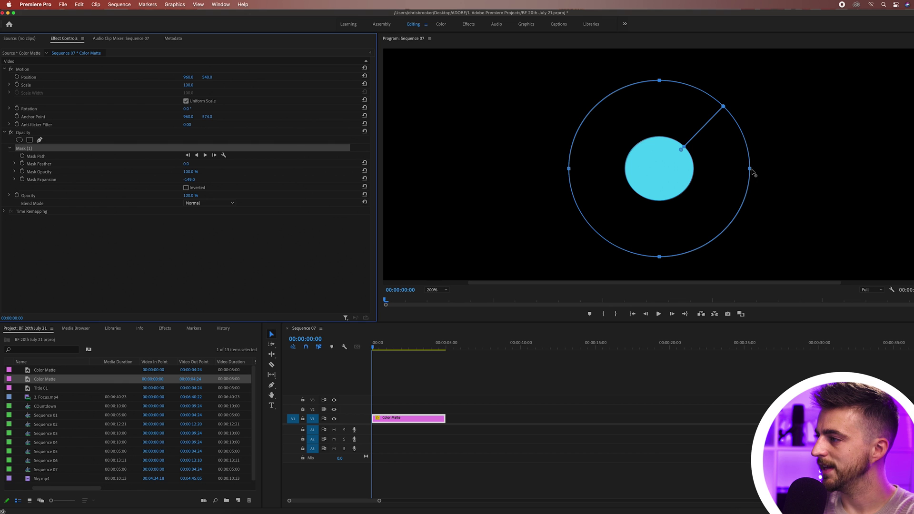
drag(751, 172, 745, 169)
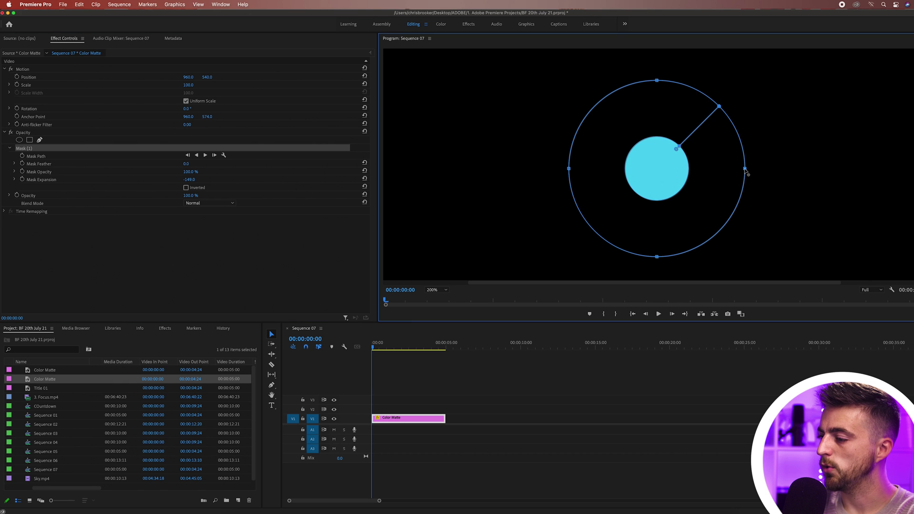
click(460, 417)
click(413, 421)
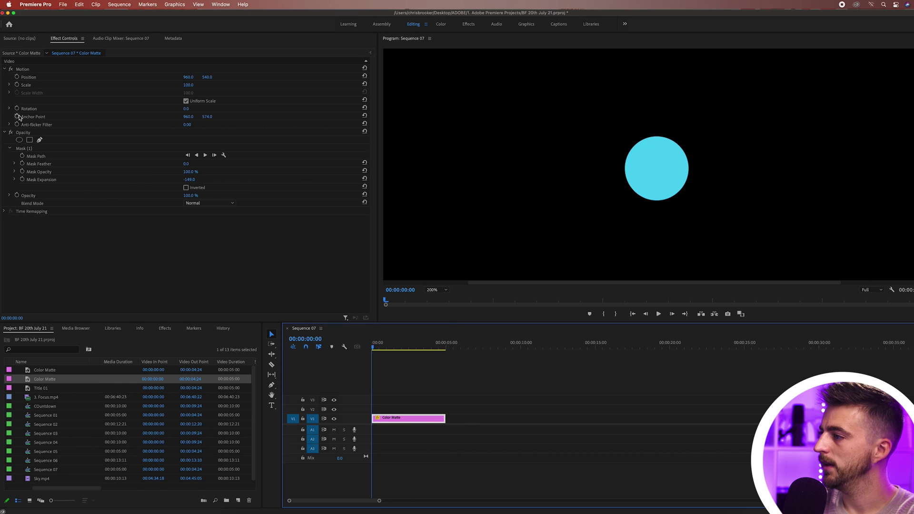
- Set the clip's anchor point to 954, 578 at the circle's center and return the program preview to Fit
click(33, 117)
drag(188, 116, 552, 309)
click(440, 290)
click(434, 293)
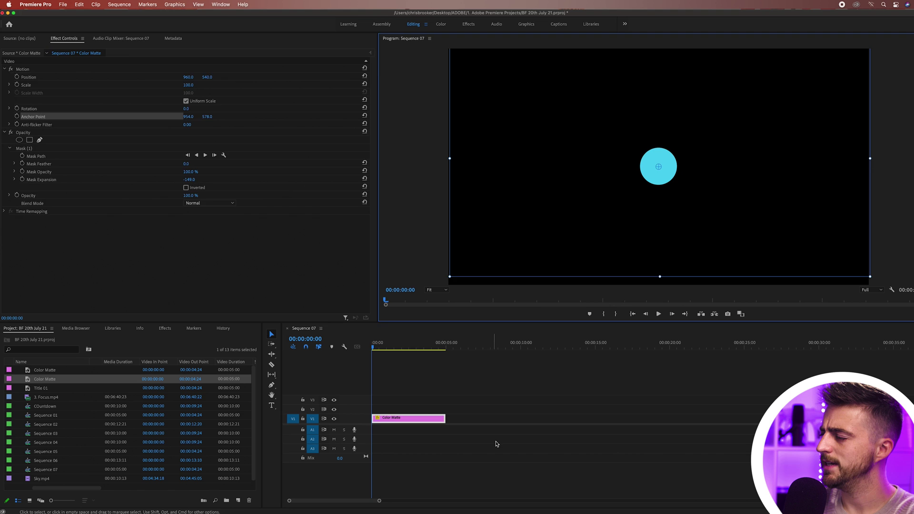
- Animate the circle rising with Position keyframes: vertical 824 at 00:00:00:06 and 540 at 00:00:01:05, and preview it
click(493, 443)
key(space)
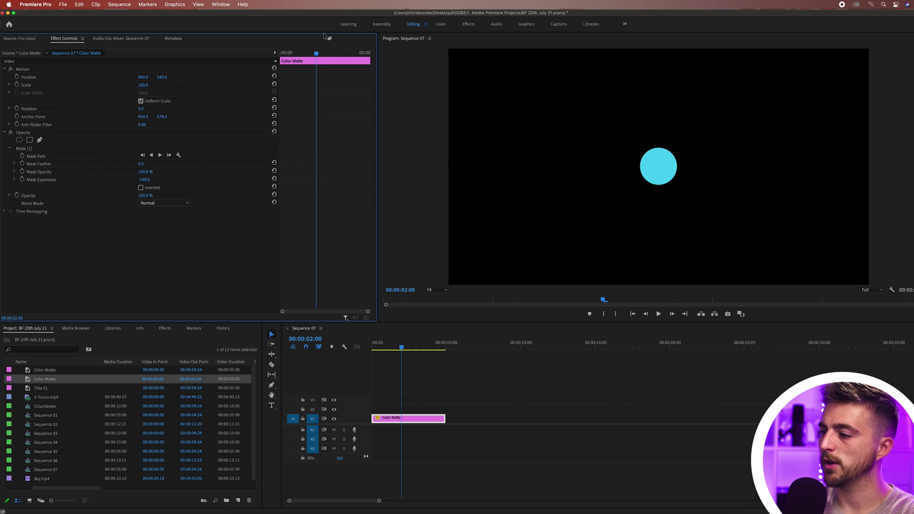
mouse_move(315, 53)
mouse_down()
mouse_move(277, 55)
mouse_move(302, 54)
mouse_up()
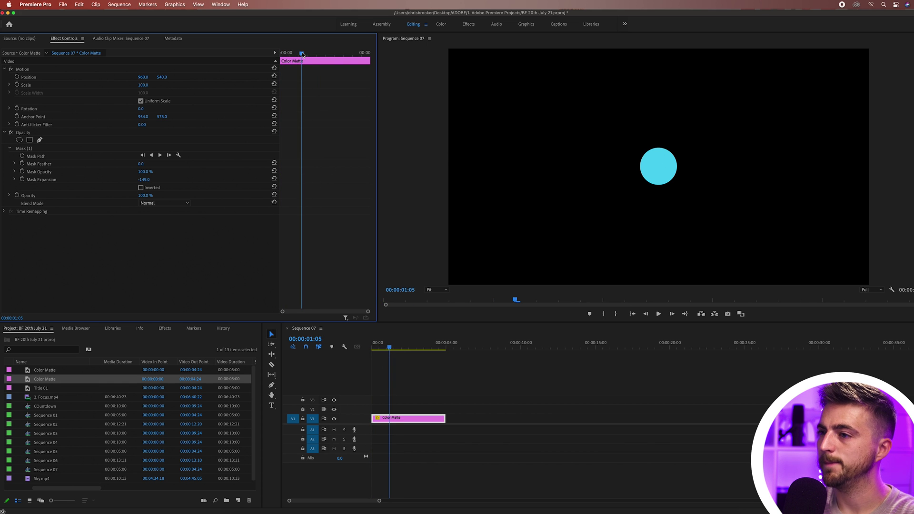
click(17, 77)
drag(300, 54, 283, 55)
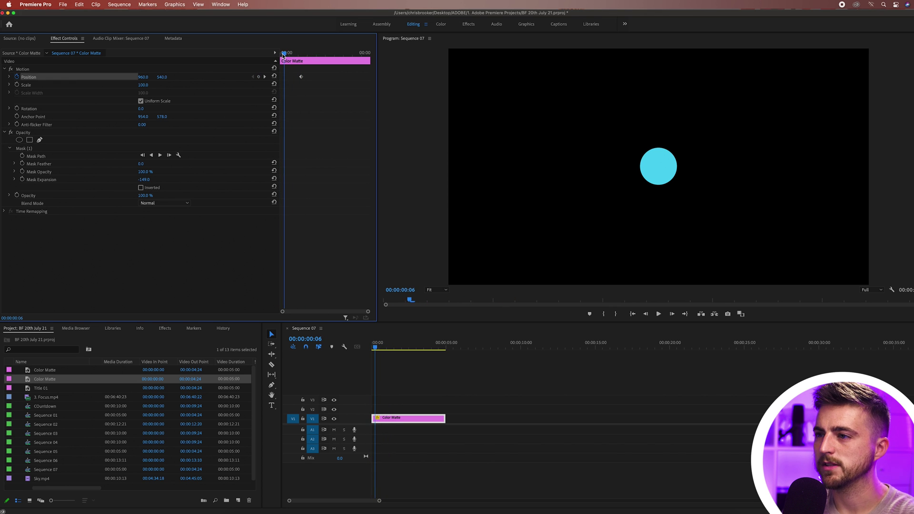
drag(171, 79, 165, 77)
key(space)
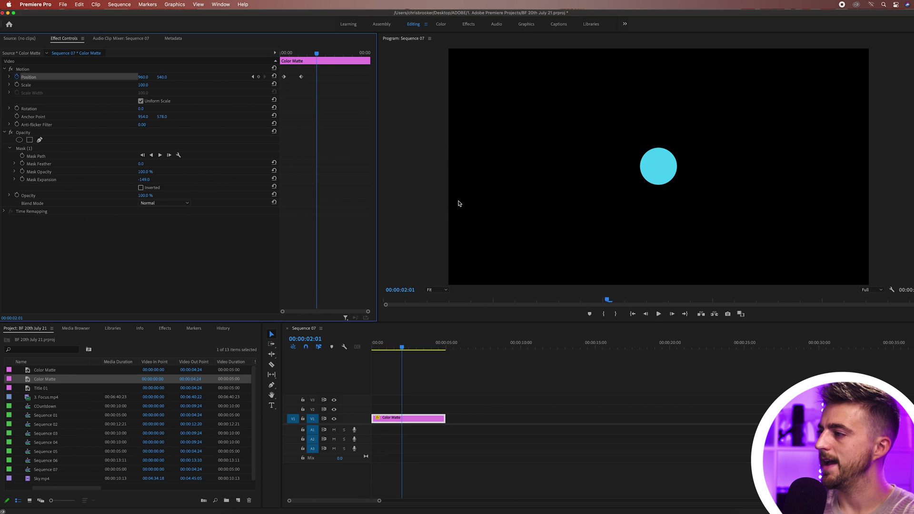
- Fade the circle in with Opacity keyframes of 0% at 00:00:00:09 and 100% at 00:00:01:00, and preview it
mouse_move(312, 54)
mouse_down()
mouse_move(277, 55)
mouse_move(298, 53)
mouse_up()
key(=)
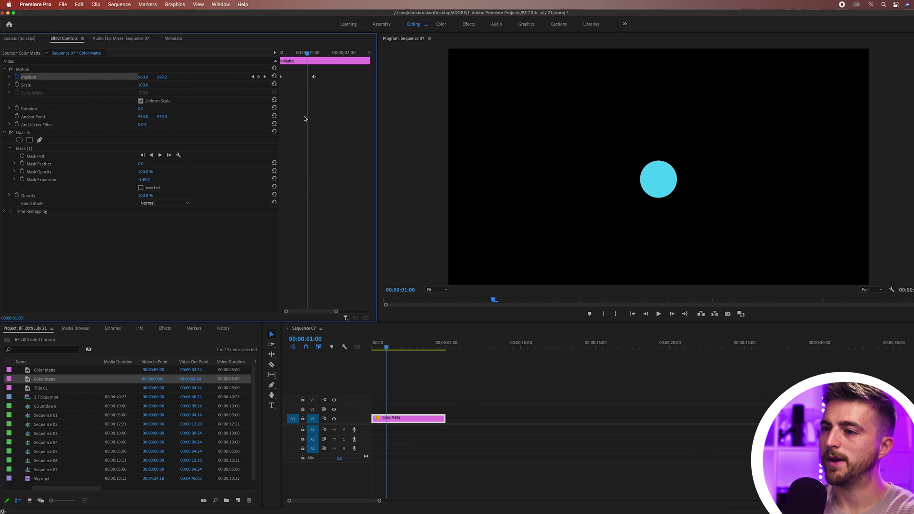
click(17, 195)
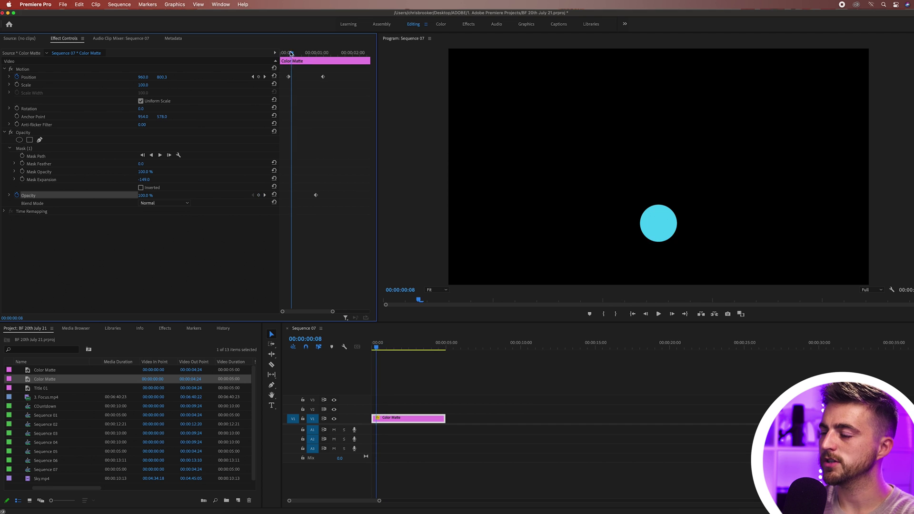
drag(291, 53, 293, 54)
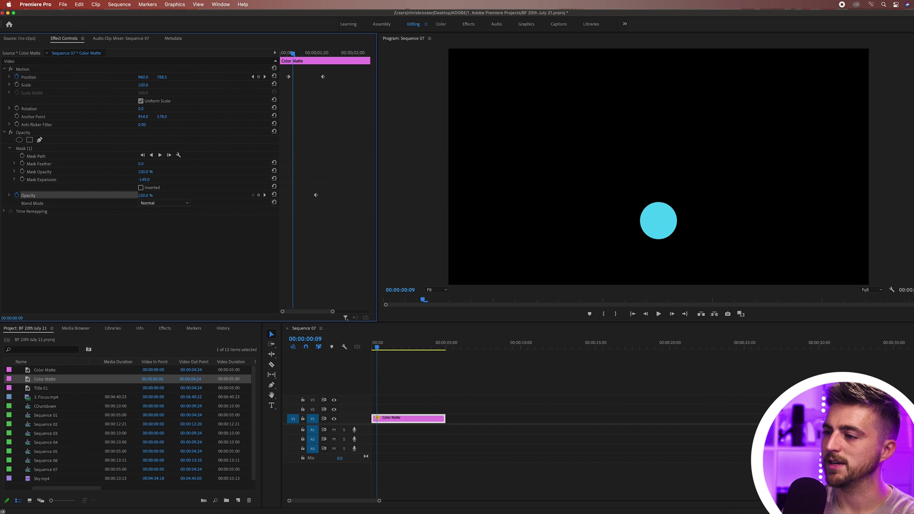
drag(145, 195, 97, 195)
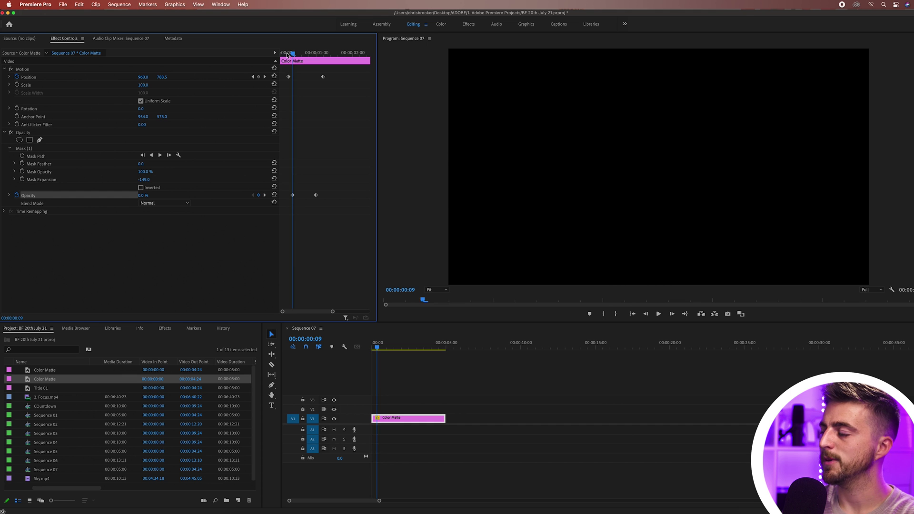
drag(287, 55, 280, 54)
key(space)
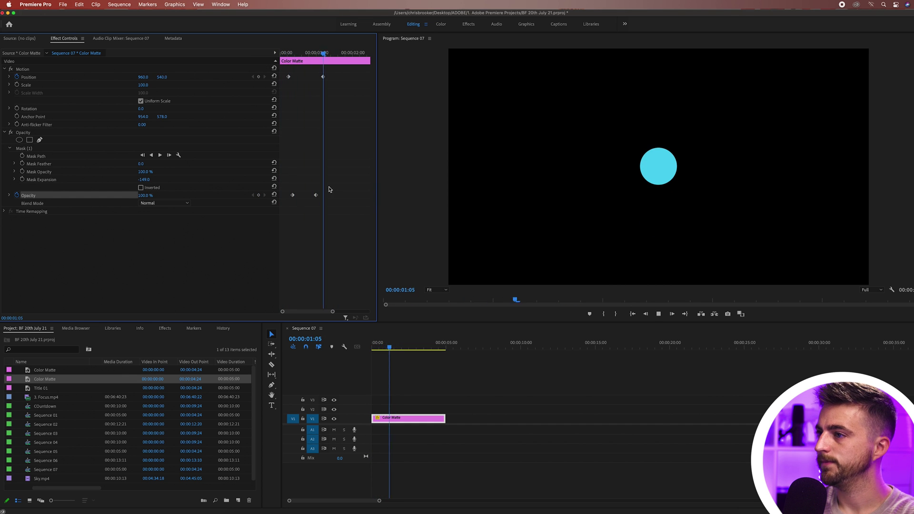
- Set the first Position keyframe's vertical value to 716, place it near the clip's start, and play the shorter rise
drag(296, 52, 306, 79)
key(space)
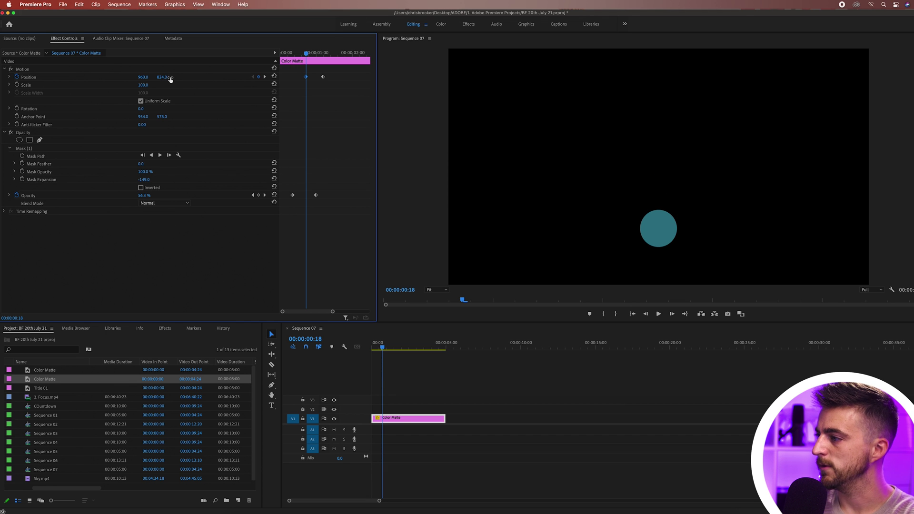
drag(162, 77, 111, 76)
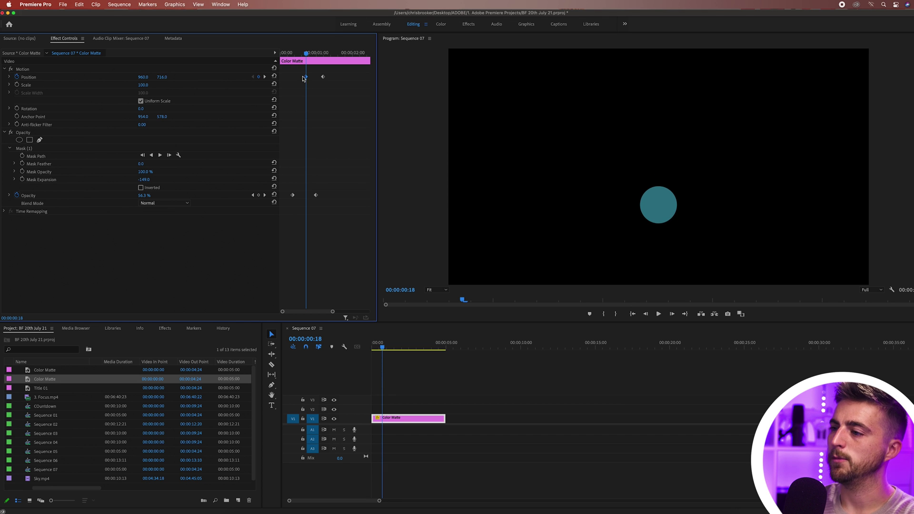
drag(306, 79, 290, 81)
key(Home)
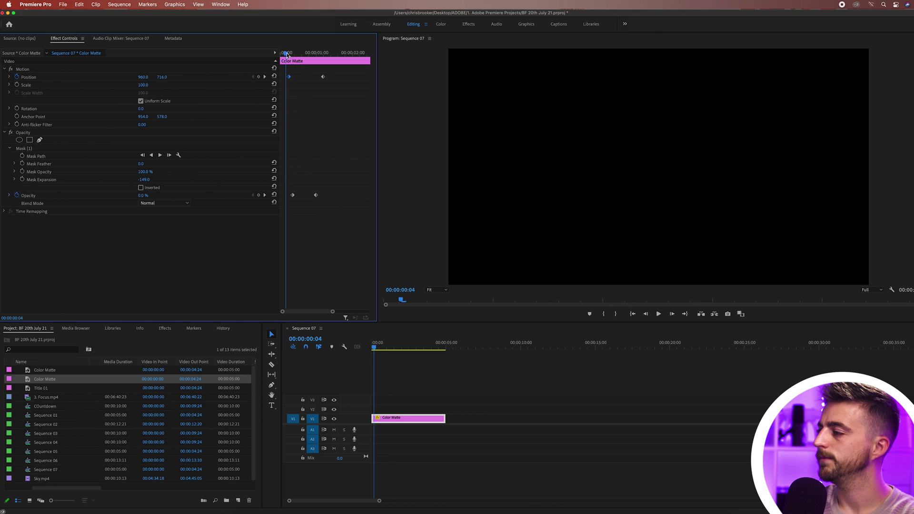
key(space)
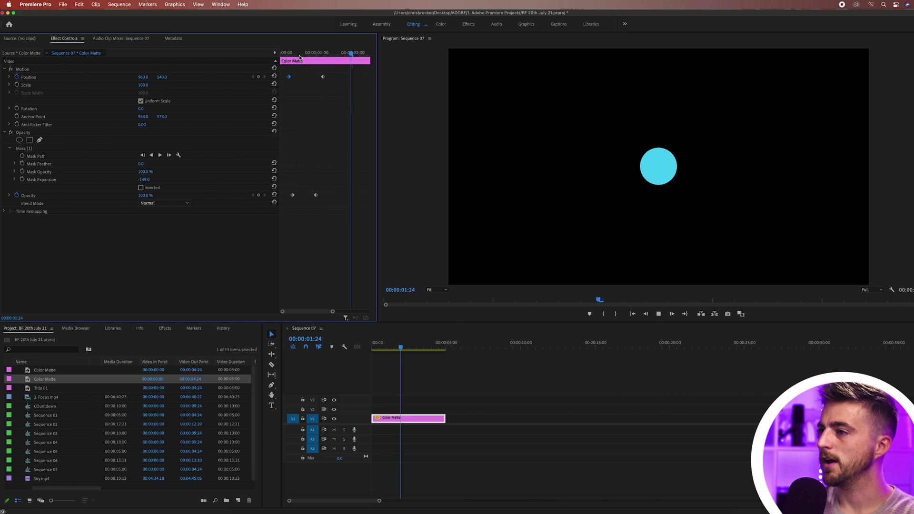
key(space)
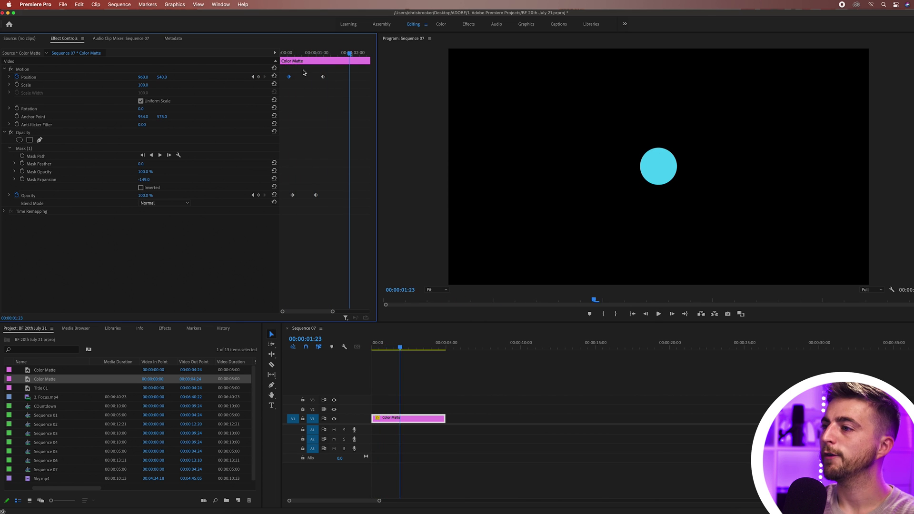
key(space)
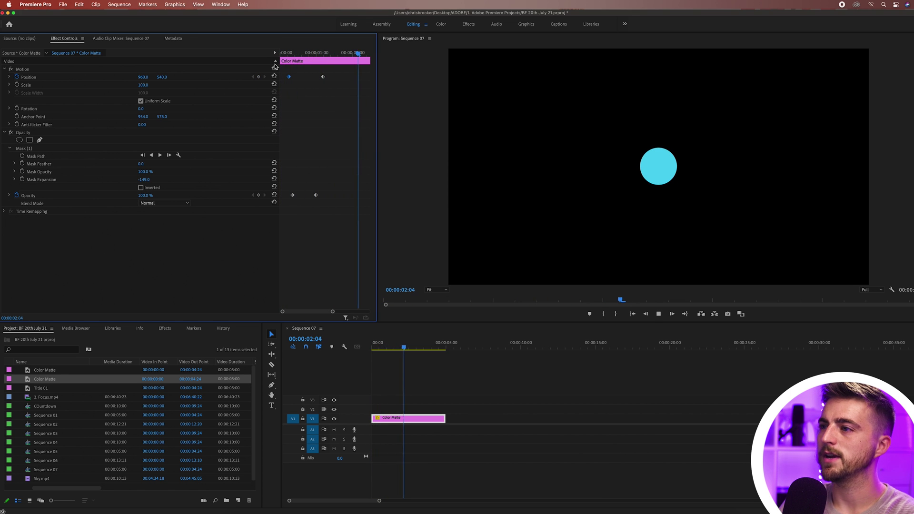
key(space)
- Apply Ease In temporal interpolation to all the Position and Opacity keyframes
drag(289, 53, 282, 54)
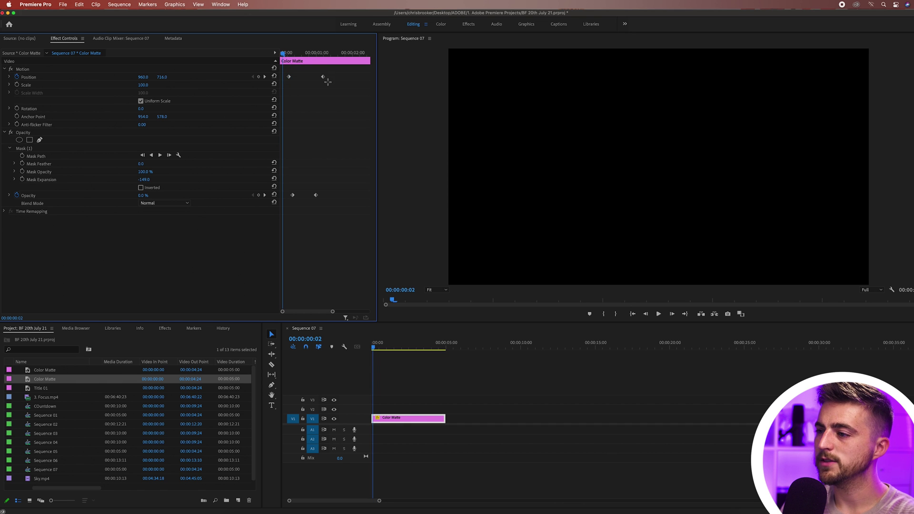
drag(343, 72, 245, 226)
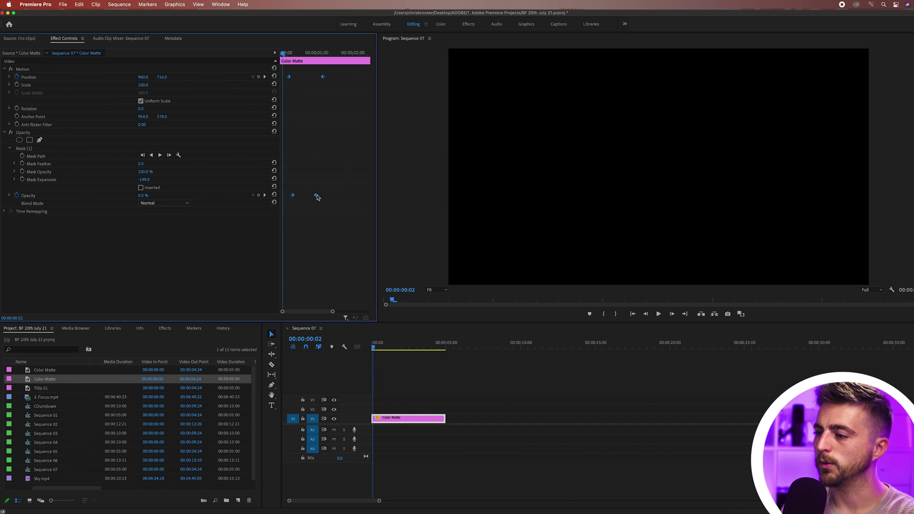
right_click(317, 197)
mouse_move(361, 265)
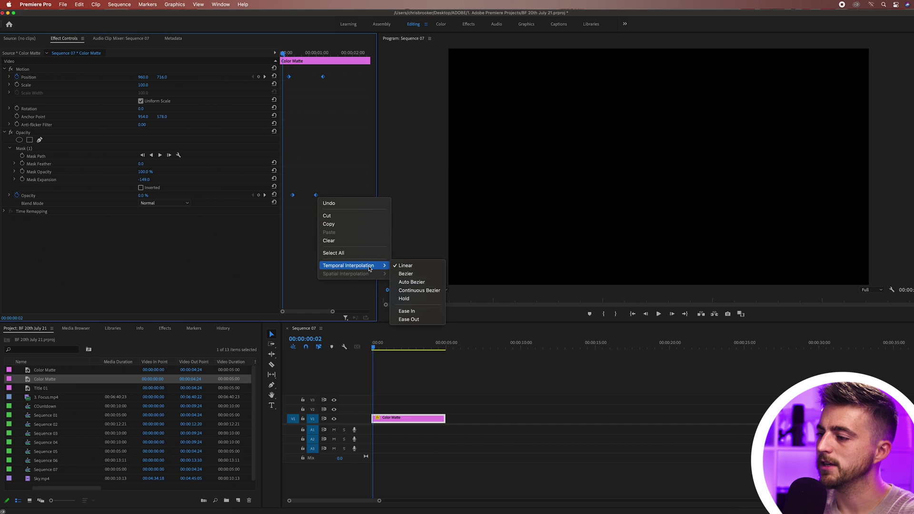
click(416, 311)
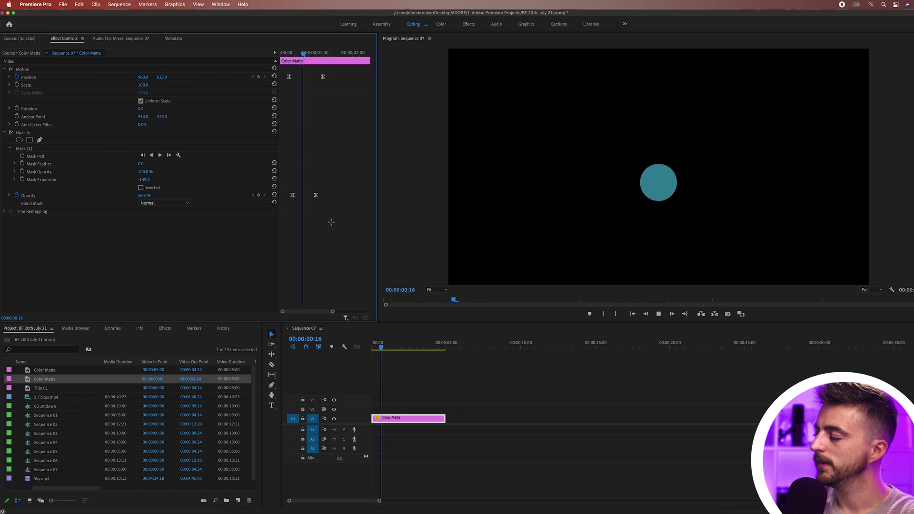
- Play the eased circle animation repeatedly from the start to check its motion and fade-in
key(space)
drag(304, 51, 248, 52)
key(space)
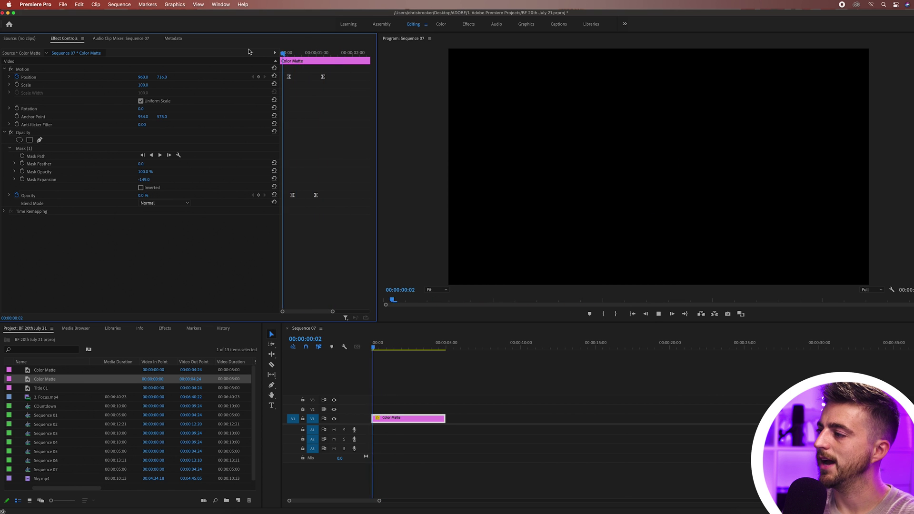
key(space)
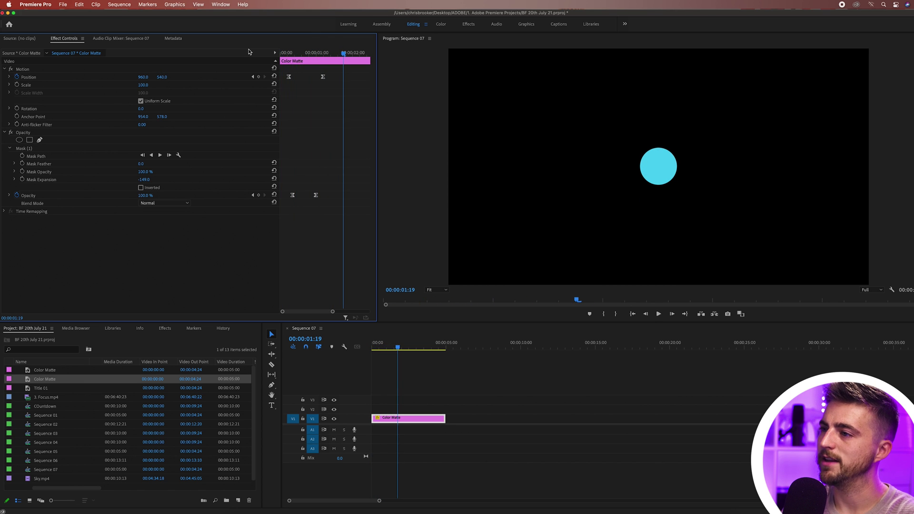
click(289, 54)
key(space)
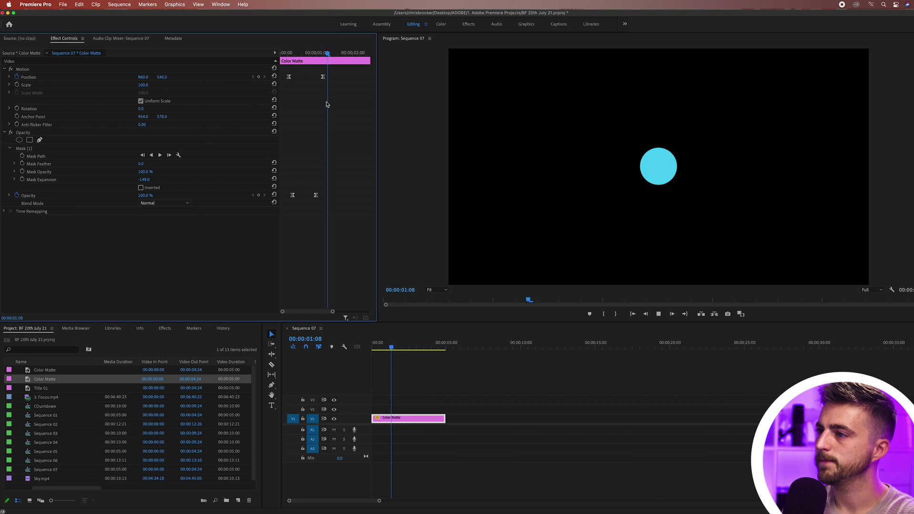
click(284, 52)
key(space)
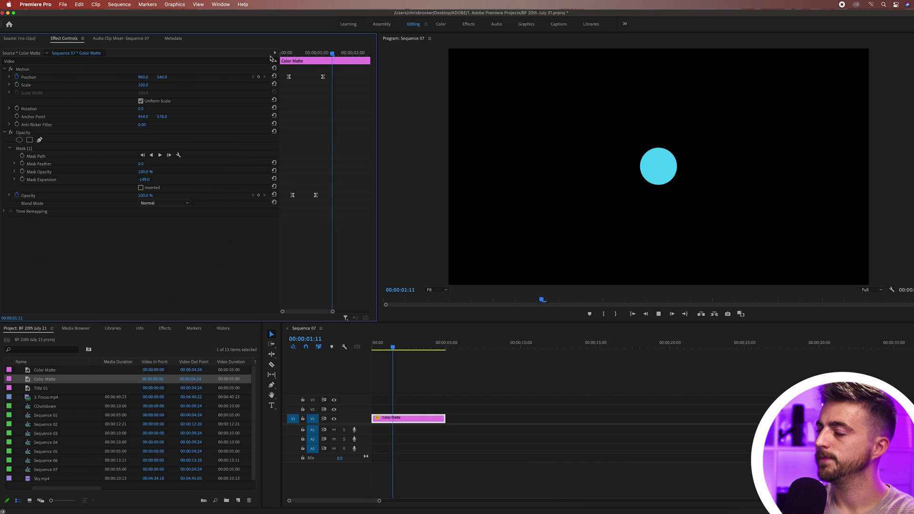
- Fade the circle out with Opacity keyframes of 100% at 00:00:01:20 and 0% at 00:00:02:08, and preview it
key(space)
key(Right)
key(Right)
key(Right)
key(Right)
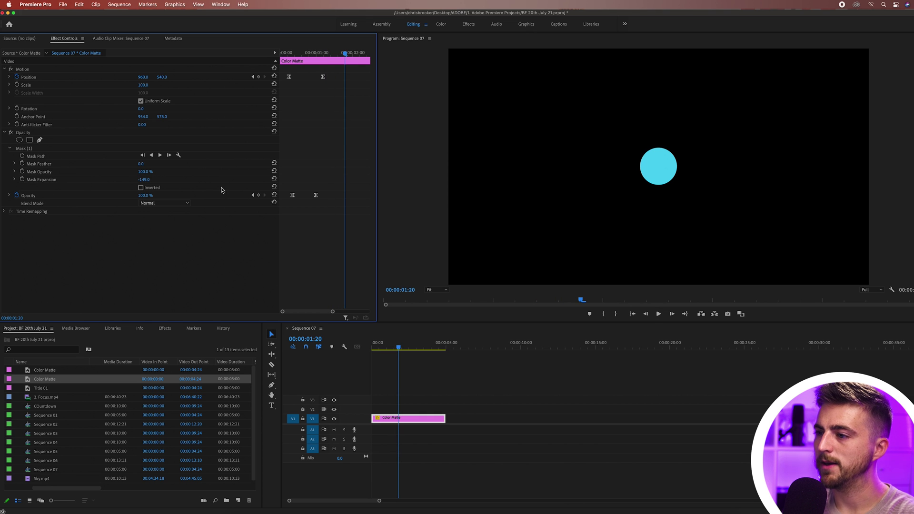
click(258, 195)
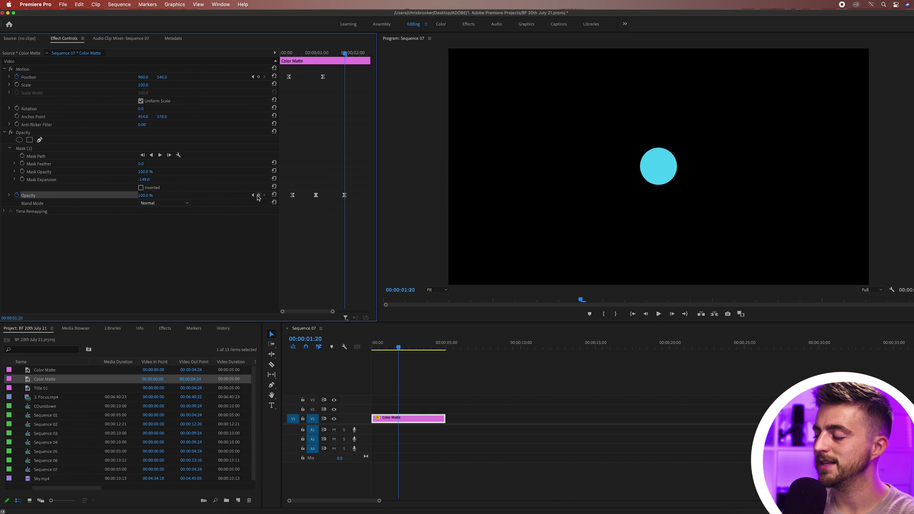
key(Right)
key(Right)
key(Right)
key(Right)
key(Right)
key(Right)
key(Right)
key(Right)
key(Right)
key(Right)
key(Right)
key(Right)
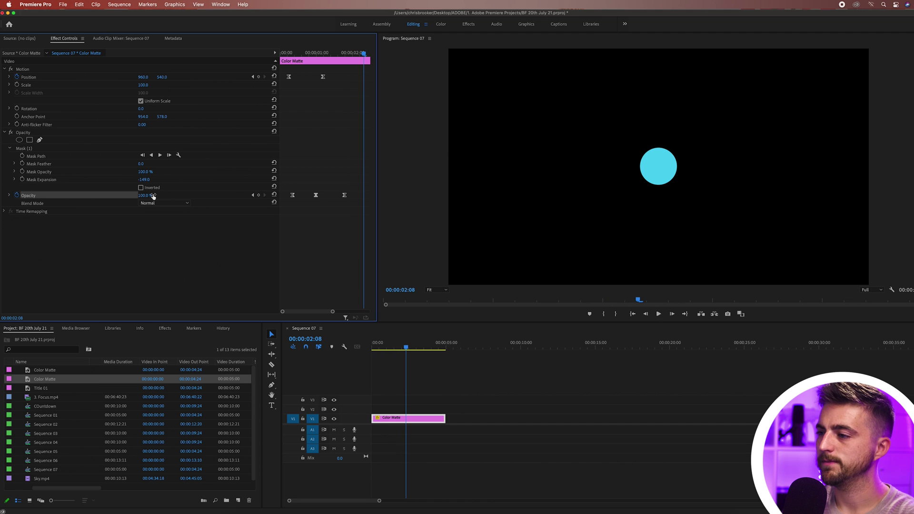
drag(152, 196, 105, 197)
drag(317, 52, 151, 65)
key(space)
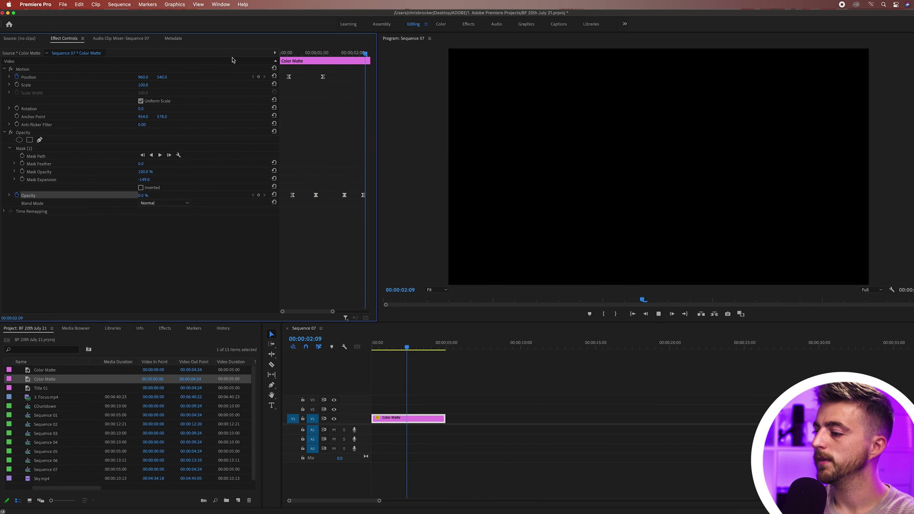
- Split the Color Matte clip at 00:00:02:21 and delete the part after the cut
key(space)
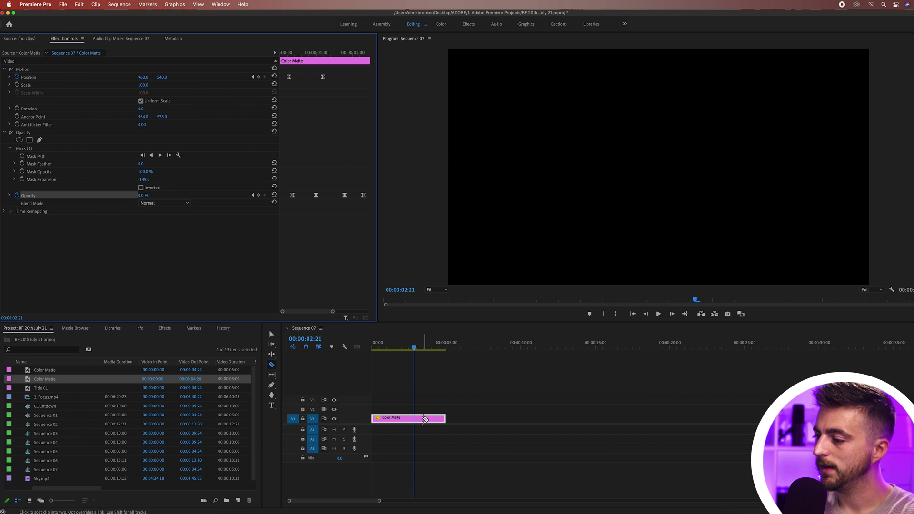
click(416, 419)
key(v)
click(430, 419)
key(Delete)
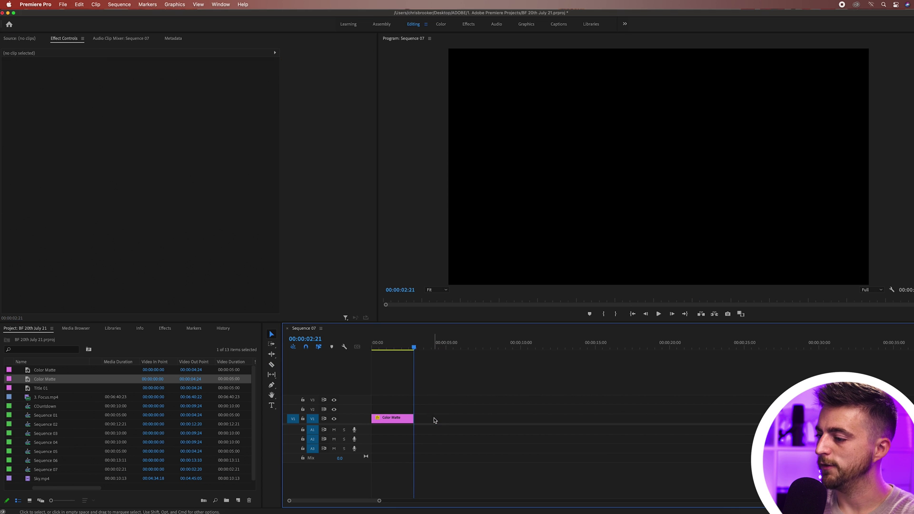
- Trim the end of the Color Matte clip to 00:00:02:13 and play it from the start
click(399, 422)
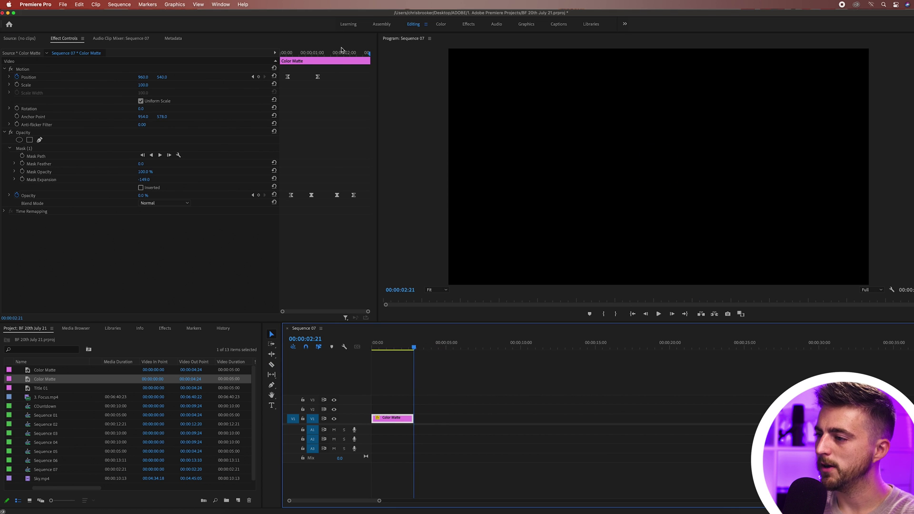
drag(341, 49, 361, 50)
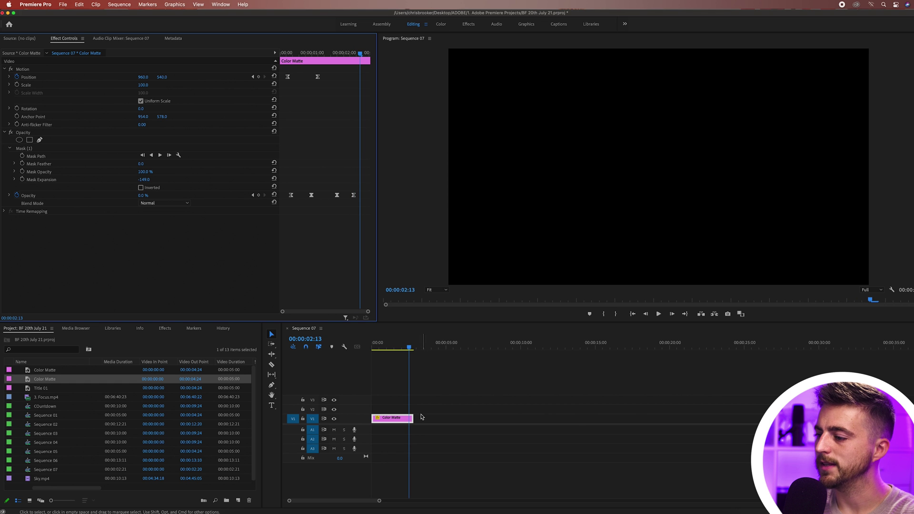
drag(418, 419, 409, 419)
key(Home)
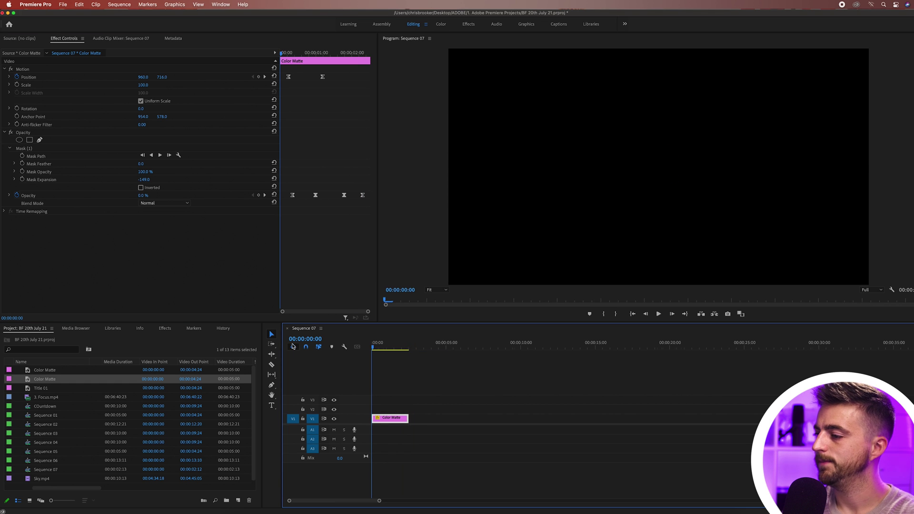
key(equal)
key(space)
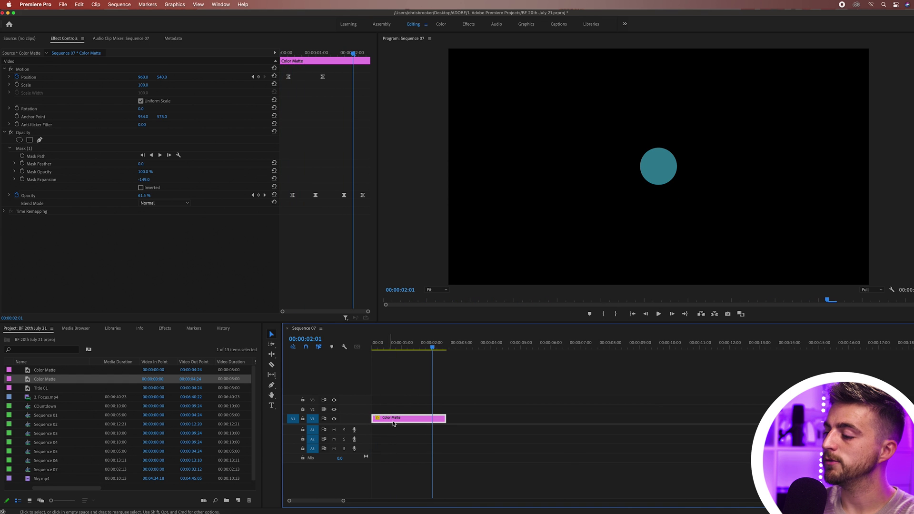
- Nest the Color Matte clip as a sequence named Circle and move the playhead to 00:00:01:07
right_click(408, 421)
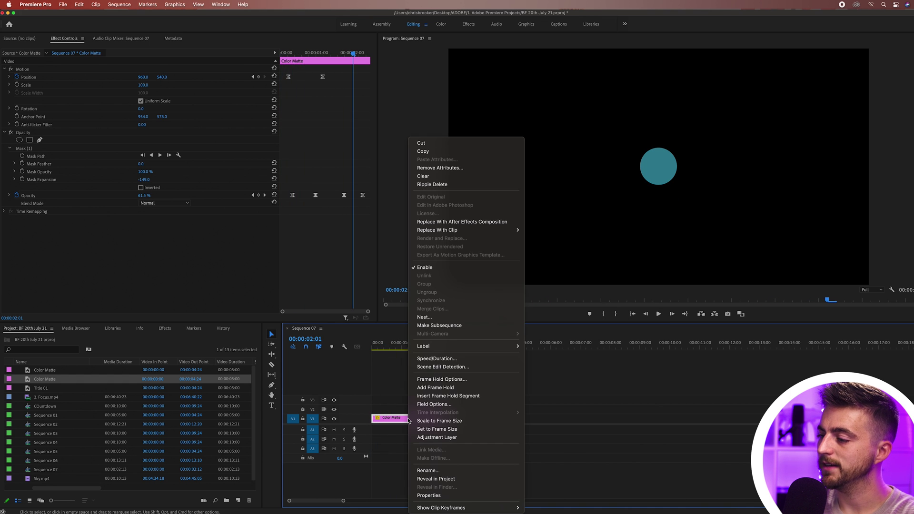
click(430, 317)
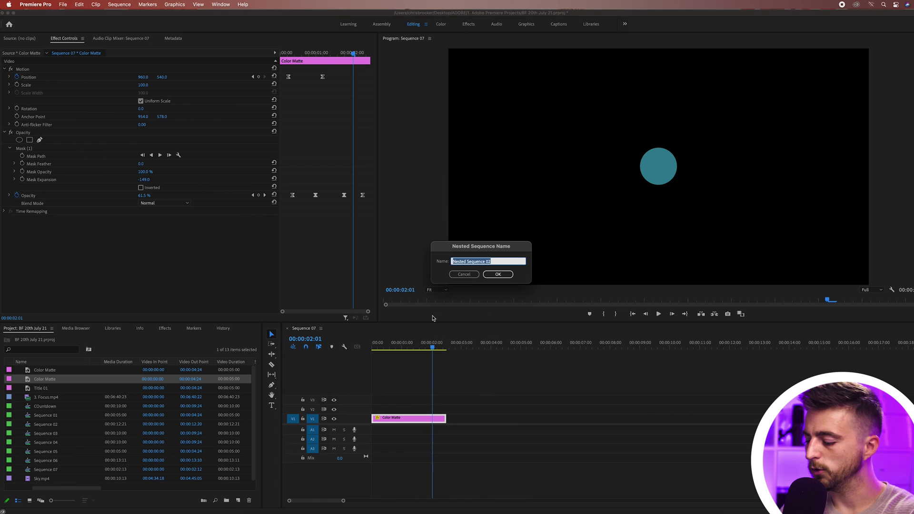
key(Return)
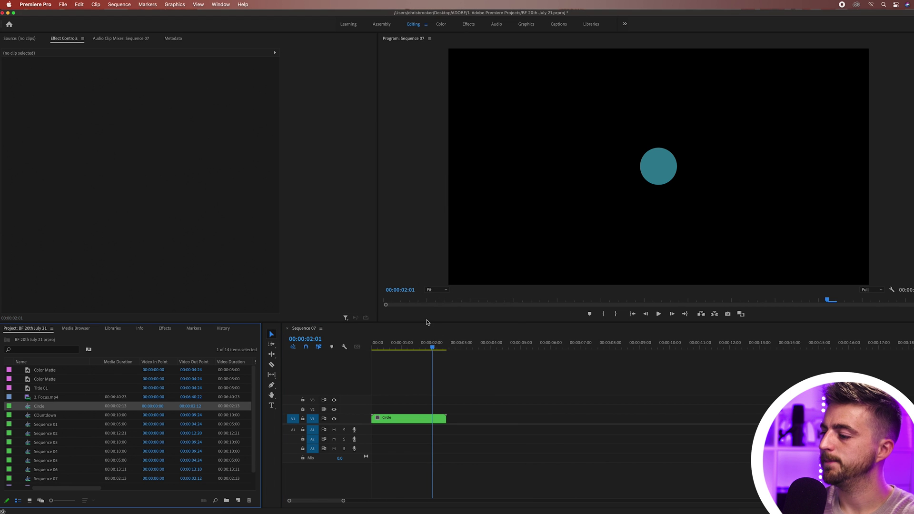
drag(429, 347, 410, 347)
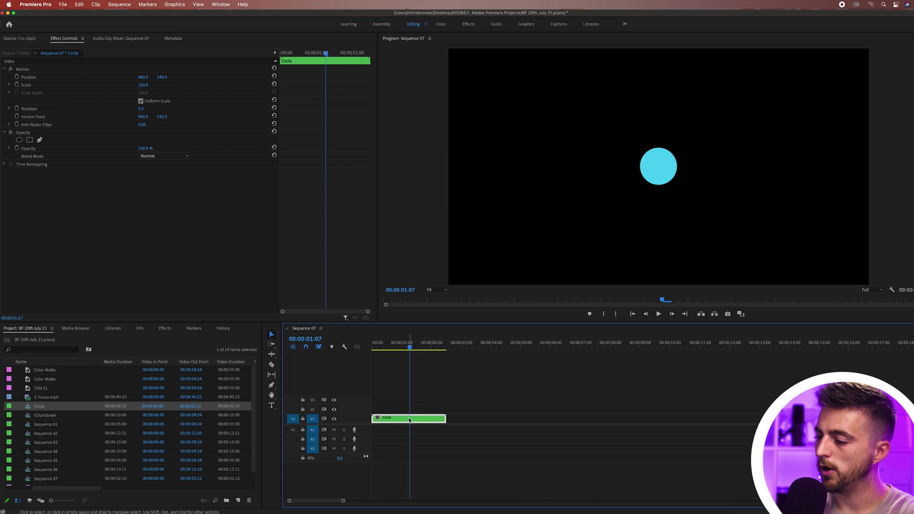
- Duplicate the Circle clip onto V2 and V3, and delete both duplicates
drag(399, 420, 392, 400)
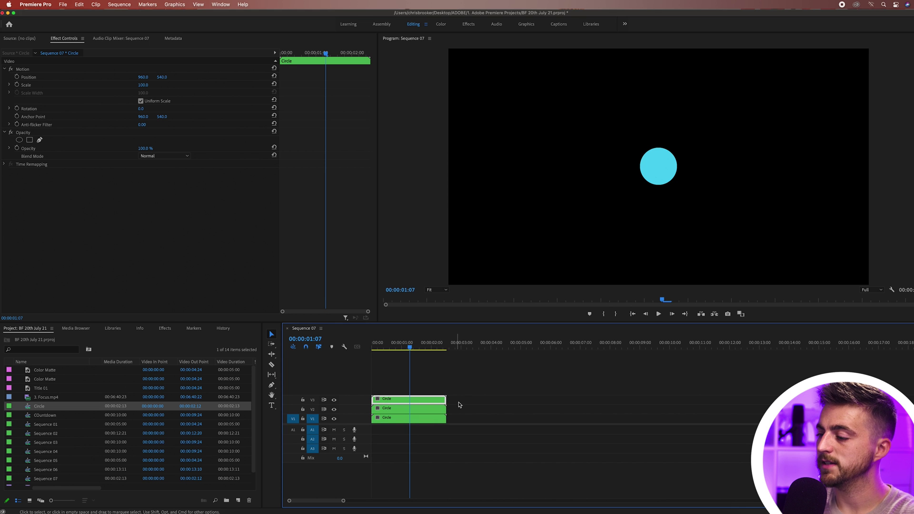
drag(479, 398, 419, 406)
key(Delete)
- Copy and paste the Circle clip and stack the copies on V2 and V3, aligned with the original at the sequence start
click(423, 421)
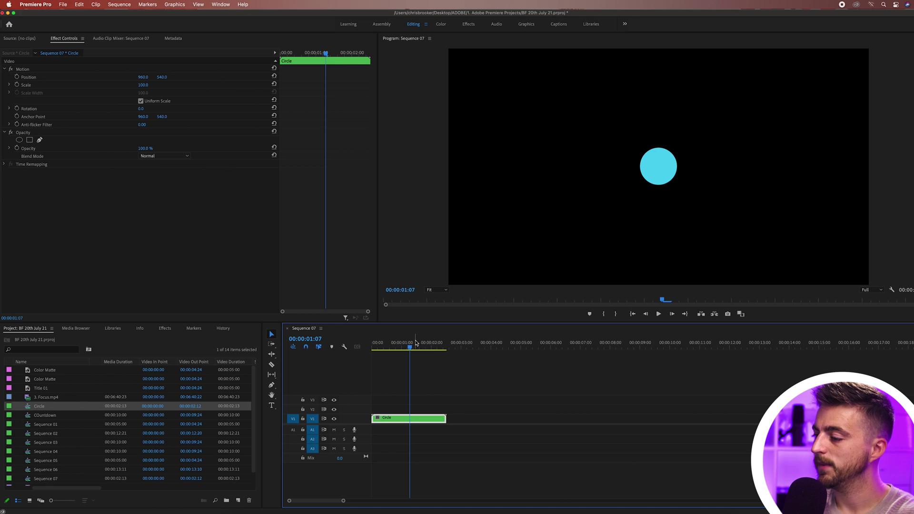
drag(430, 346, 506, 346)
key(super+v)
key(super+space)
key(Escape)
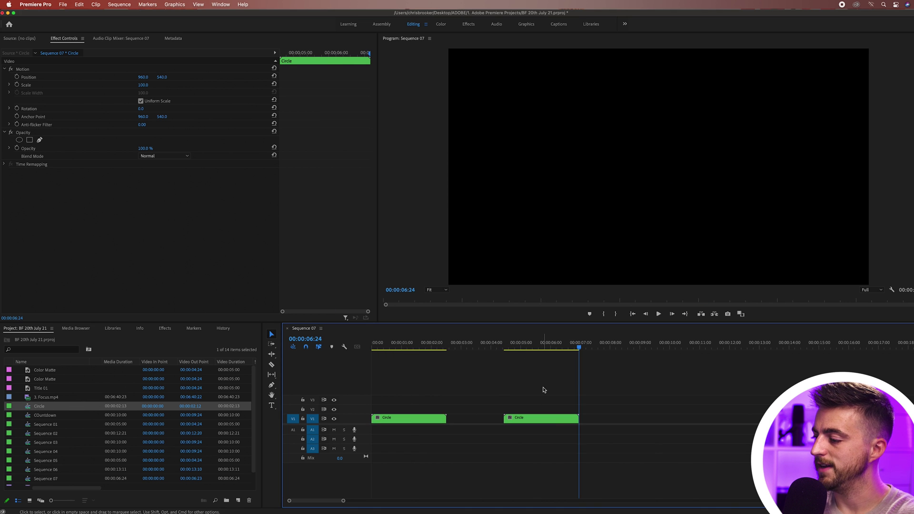
key(super+v)
drag(549, 417, 399, 373)
- Spread the circles horizontally by setting Position X to 736 on the V3 clip and 1184 on the V1 clip, and preview
click(407, 345)
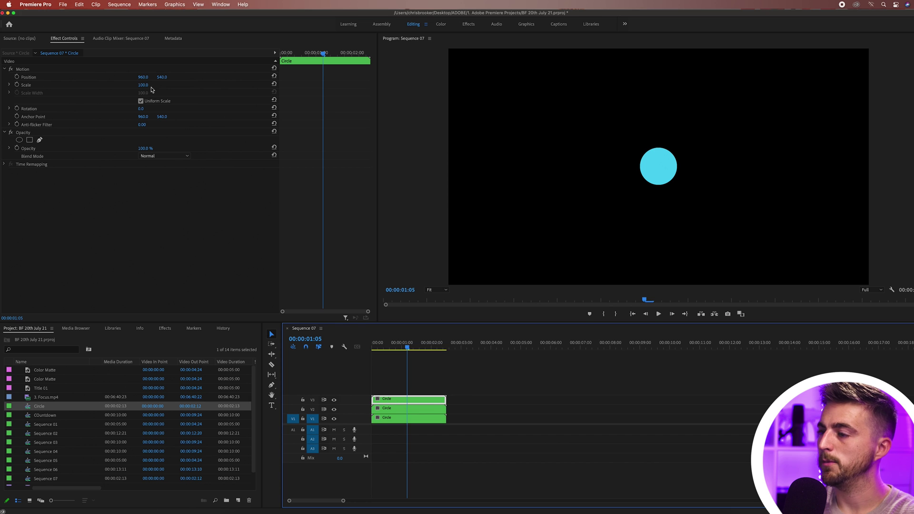
drag(142, 77, 65, 77)
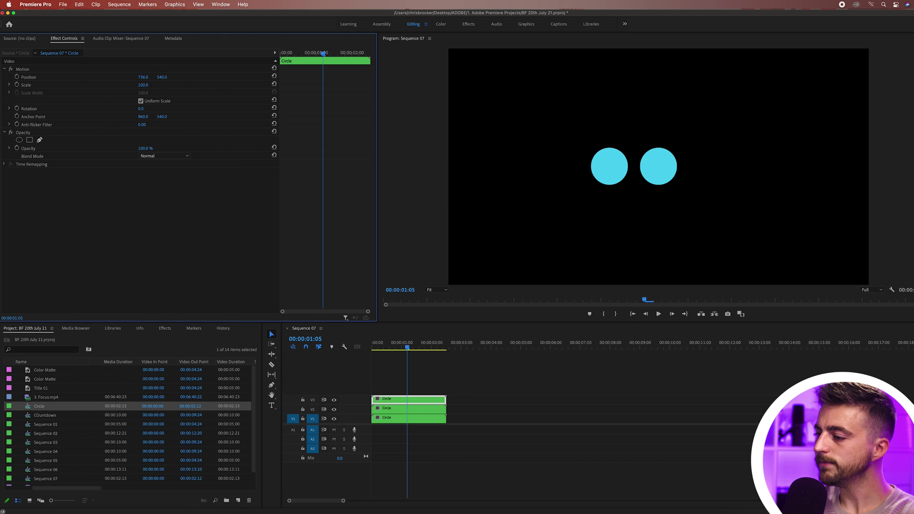
click(403, 421)
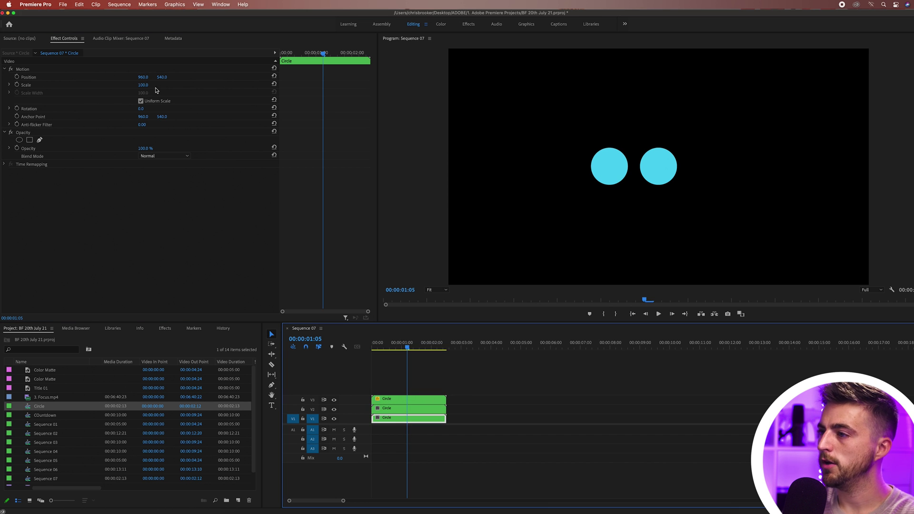
drag(143, 76, 220, 76)
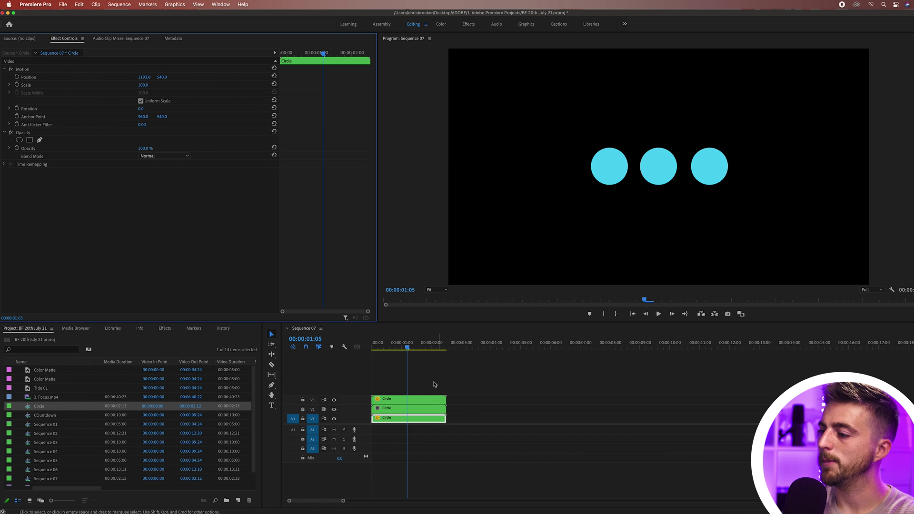
key(space)
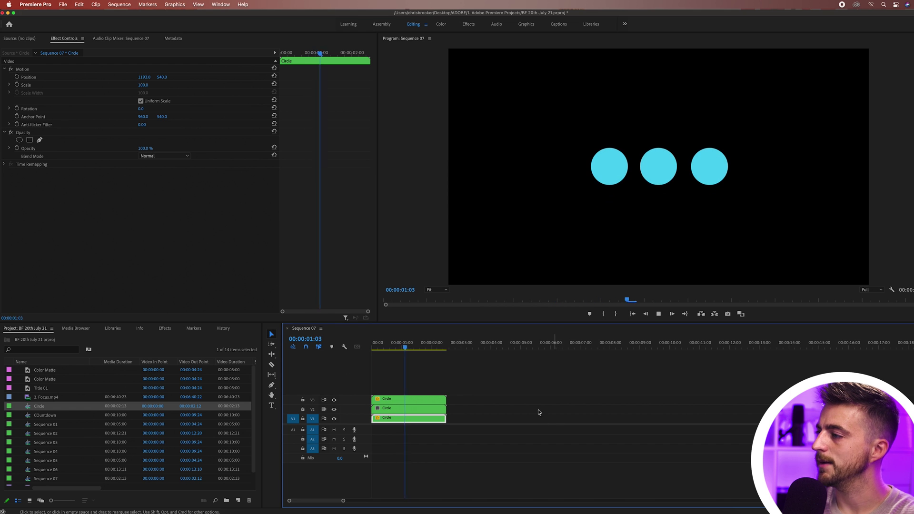
key(space)
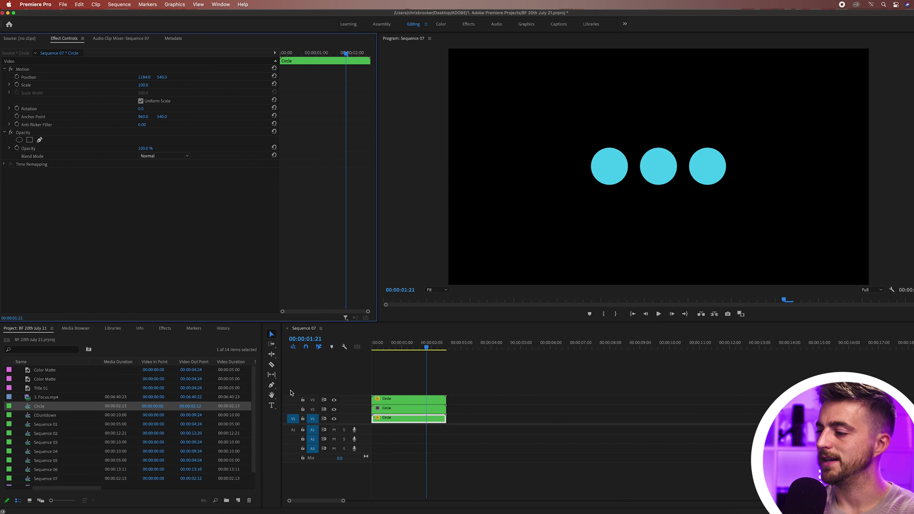
- Shift the V2 Circle clip to start at 00:00:00:06 and play the sequence from the start
drag(426, 347, 277, 350)
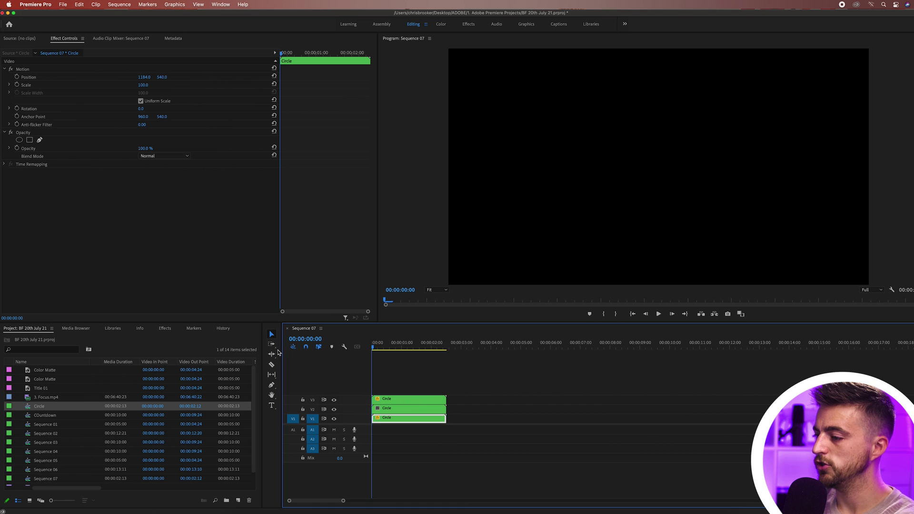
key(=)
key(=)
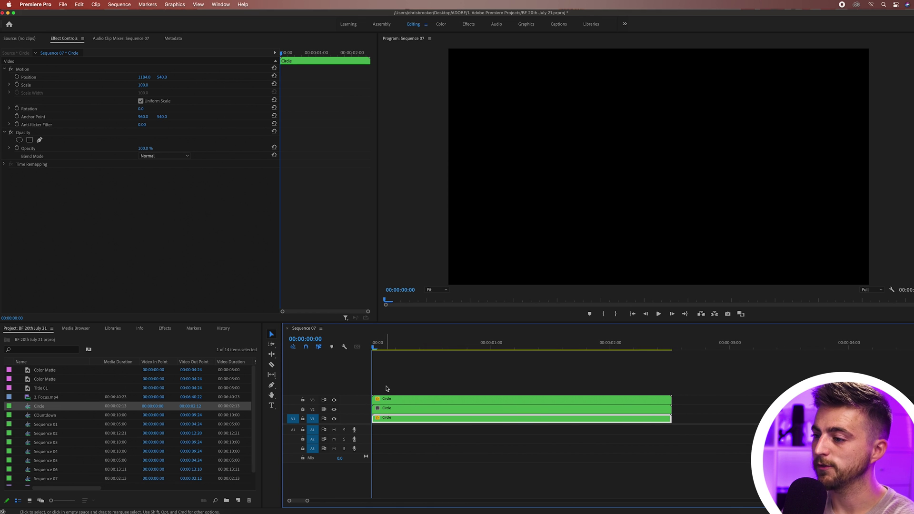
key(space)
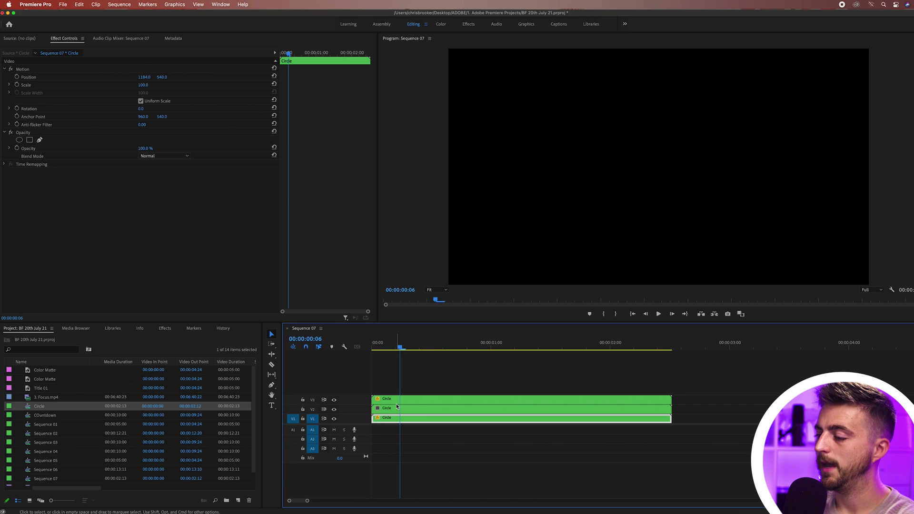
click(396, 406)
drag(394, 412, 426, 414)
key(Home)
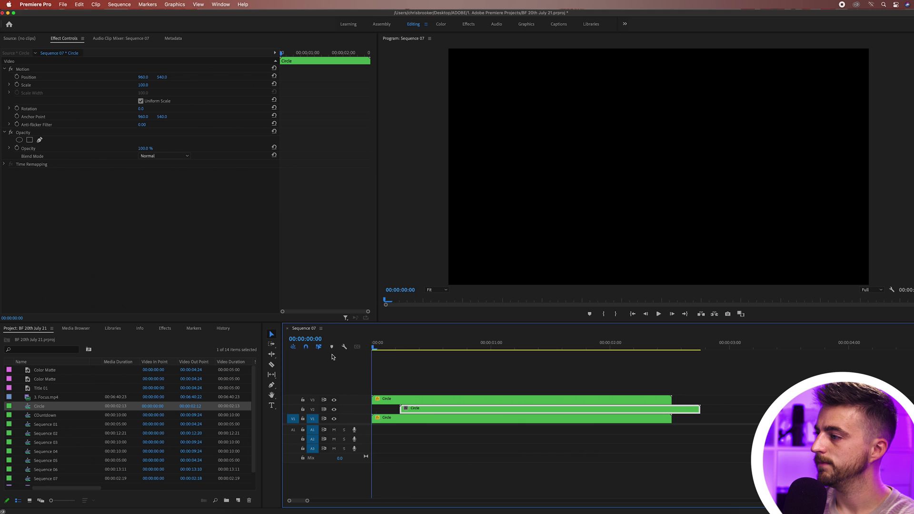
key(space)
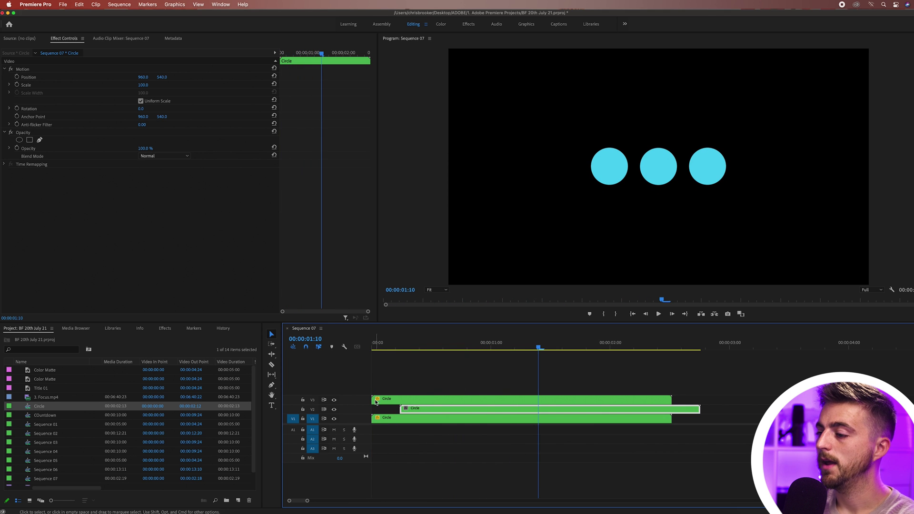
- Shift the V3 Circle clip to start six frames after the V2 clip and play the staggered circles
click(417, 366)
click(389, 401)
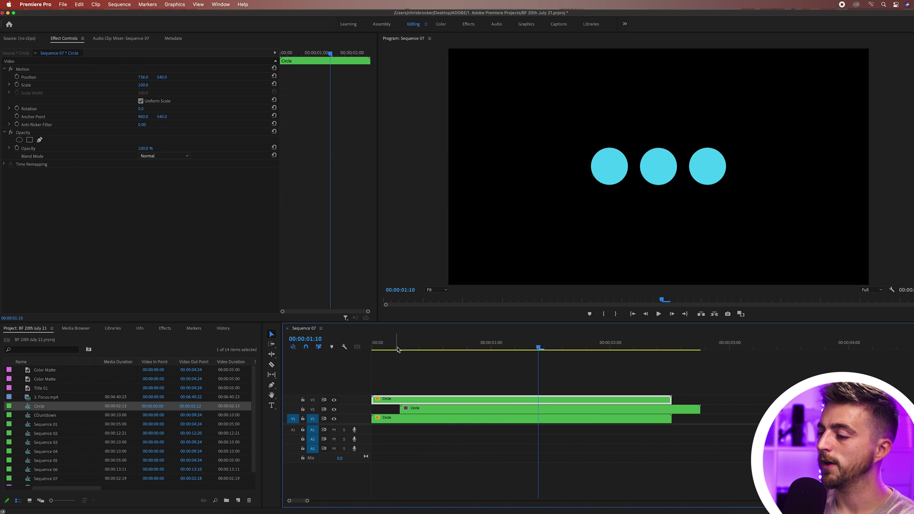
key(Home)
key(space)
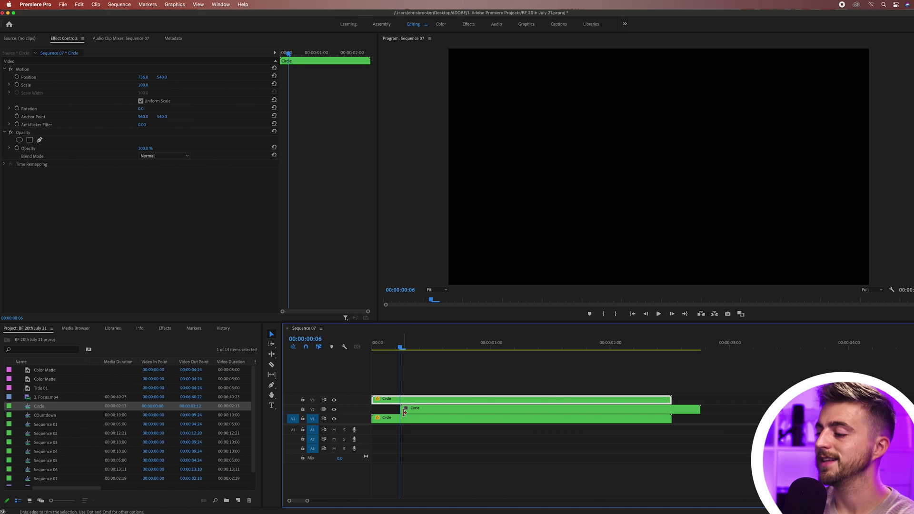
drag(402, 403, 453, 404)
key(Home)
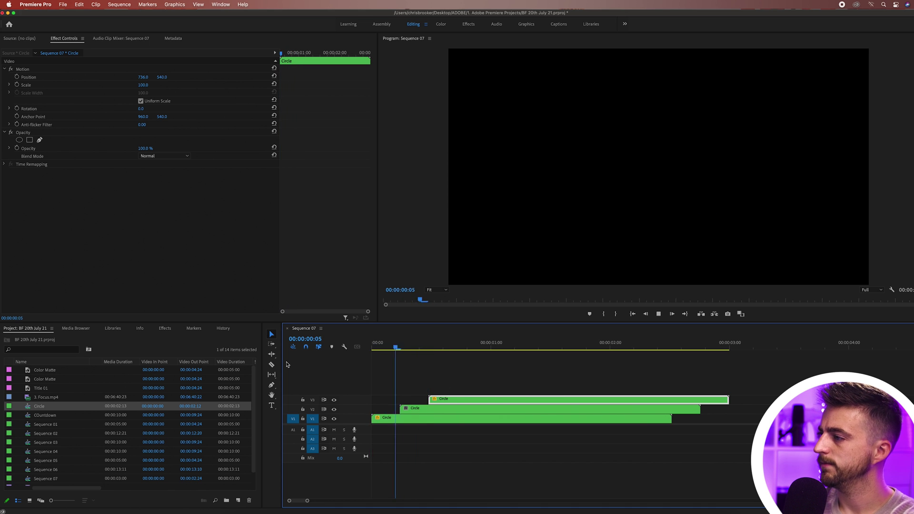
key(space)
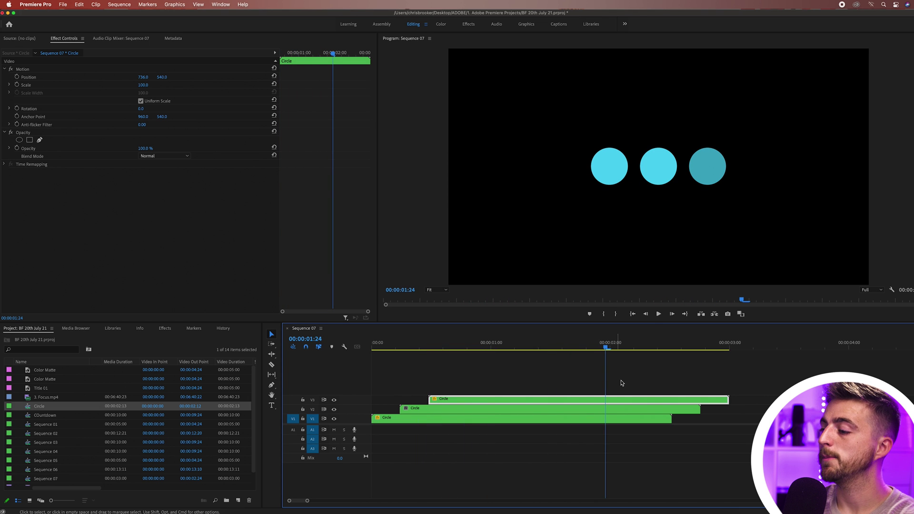
- Reverse the stagger by starting the V3 clip at 00:00:00:00 and the V1 clip six frames after the V2 clip, and preview
click(433, 351)
click(429, 342)
drag(445, 400, 470, 424)
drag(418, 341, 314, 340)
key(space)
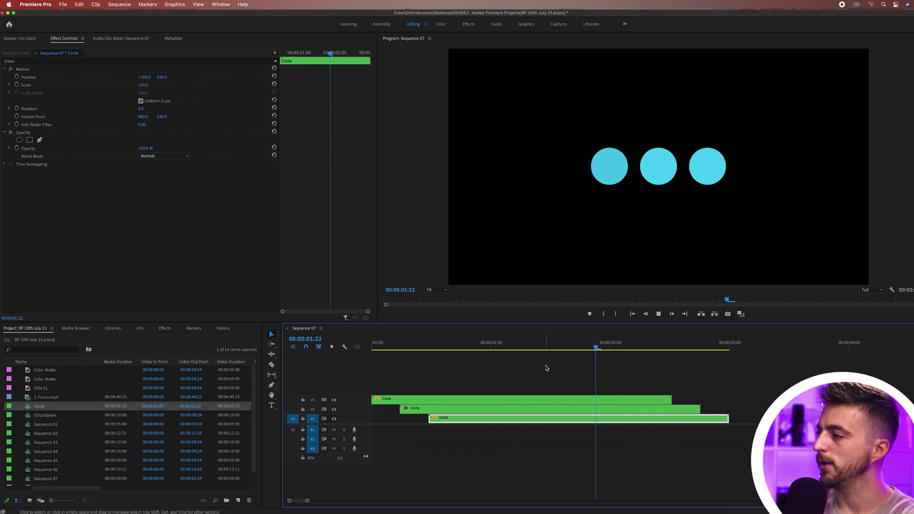
key(Home)
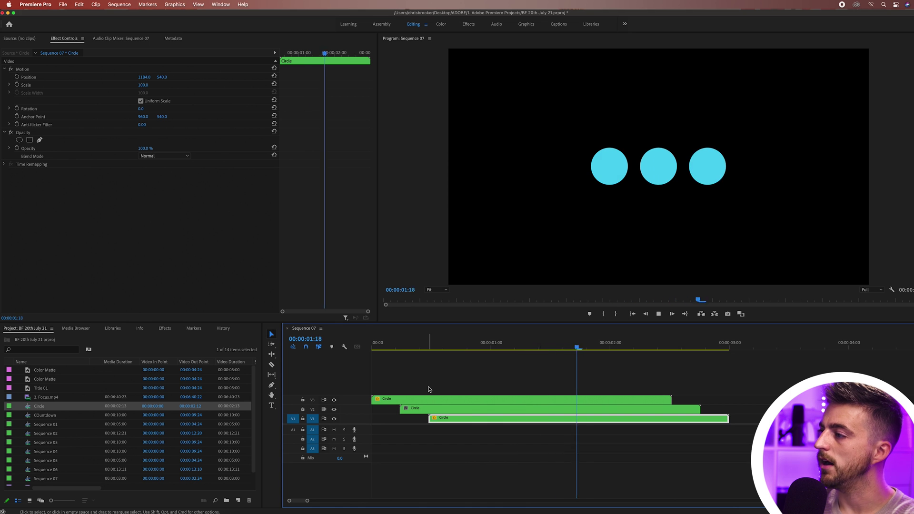
key(space)
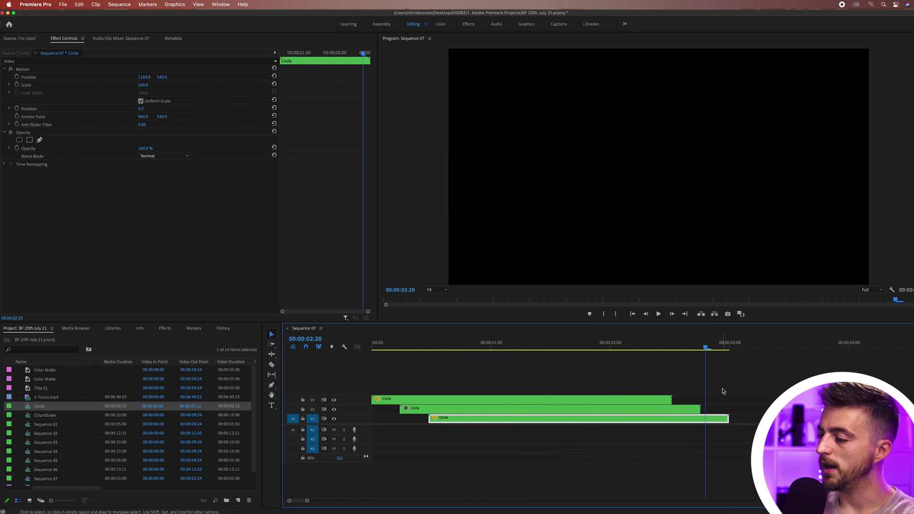
- Nest all three Circle clips into one sequence named Loading Loop
drag(744, 378, 367, 440)
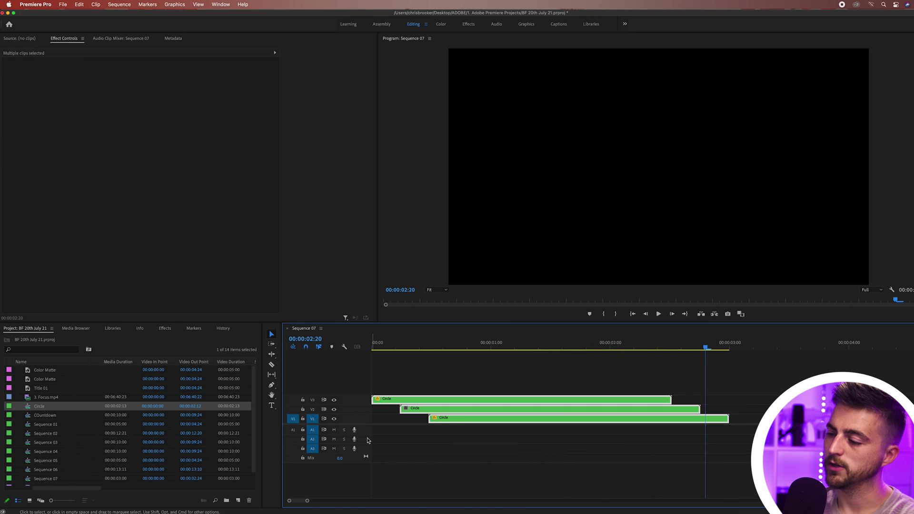
right_click(462, 420)
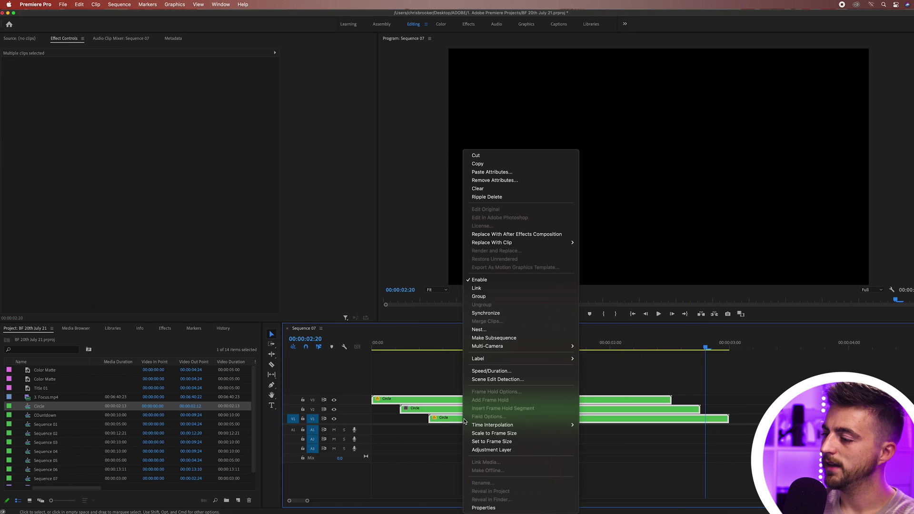
click(492, 330)
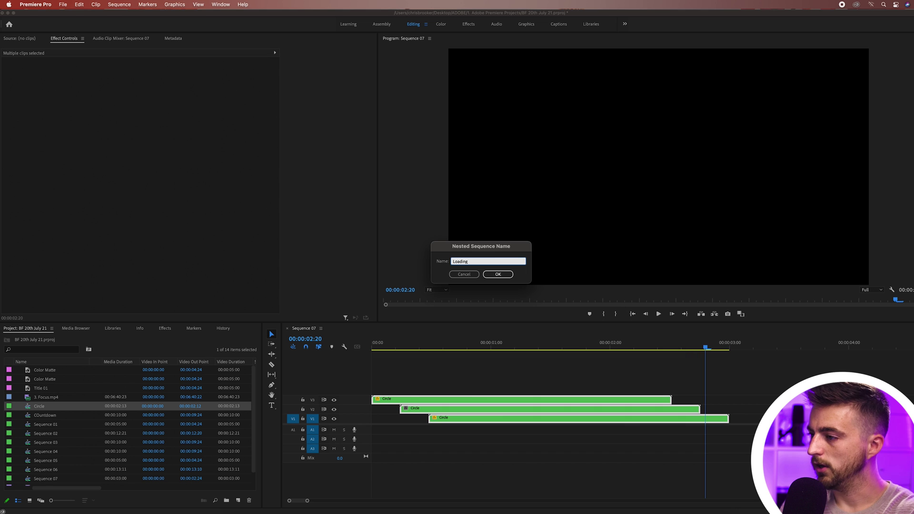
text(Loading Loop)
key(Return)
- Play the nested Loading Loop clip to check the staggered circle animation
key(space)
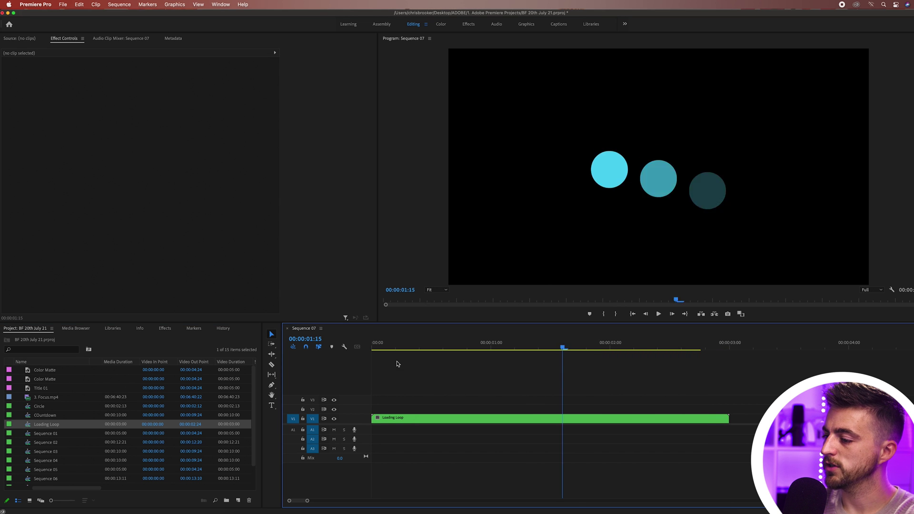
click(409, 417)
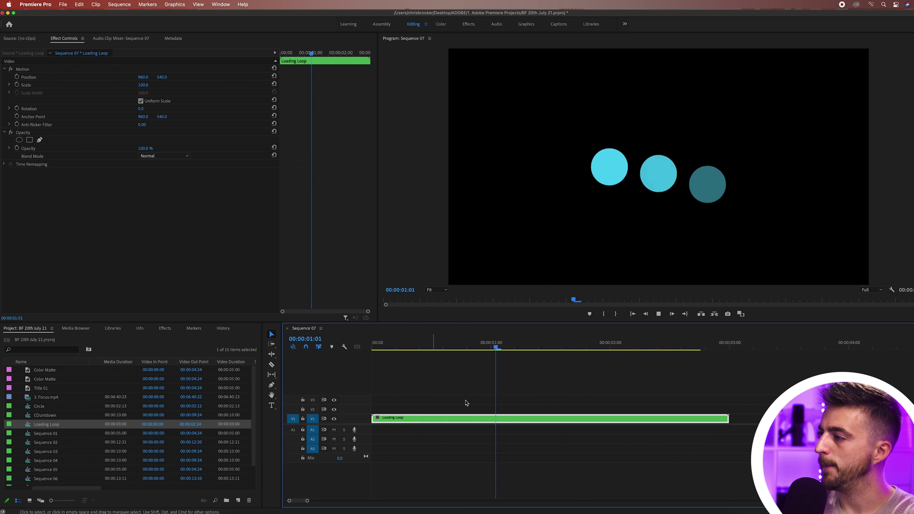
key(space)
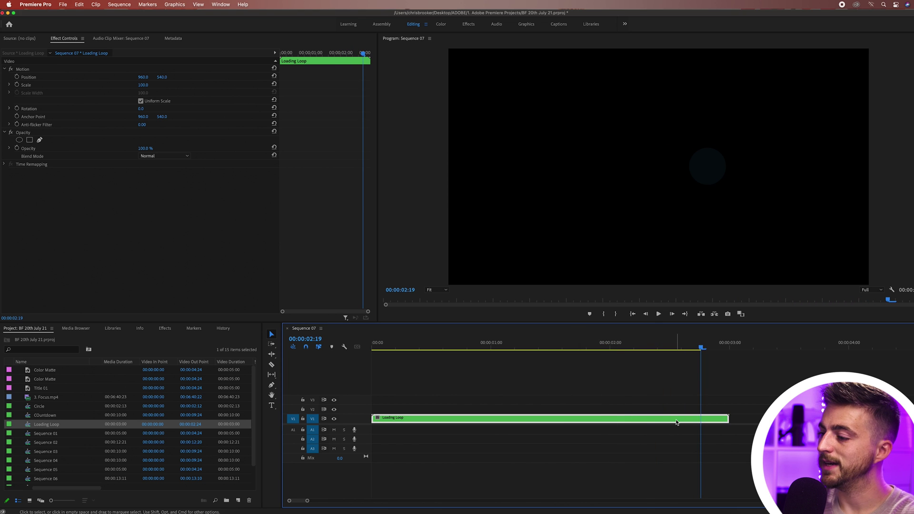
key(space)
drag(670, 349, 320, 347)
- Paste a copy of the Loading Loop clip at 00:00:03:10 and play the sequence from the start
key(minus)
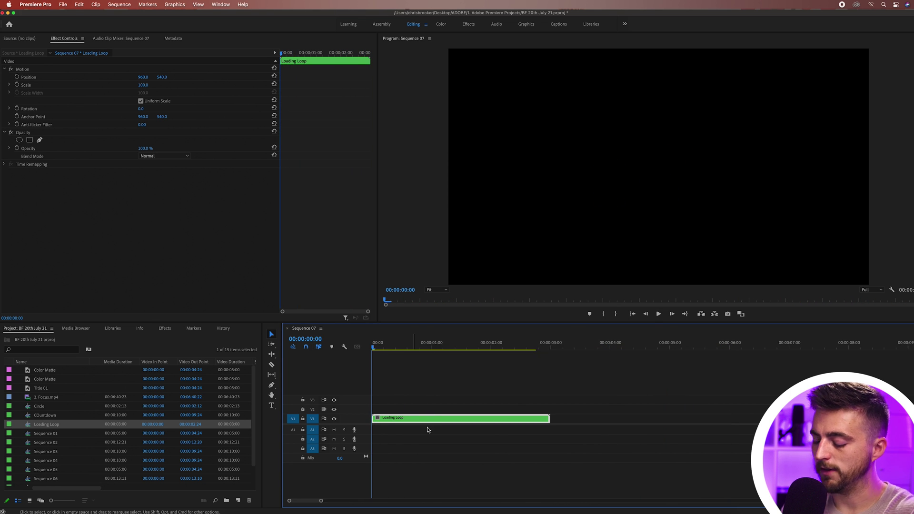
click(574, 348)
key(super+v)
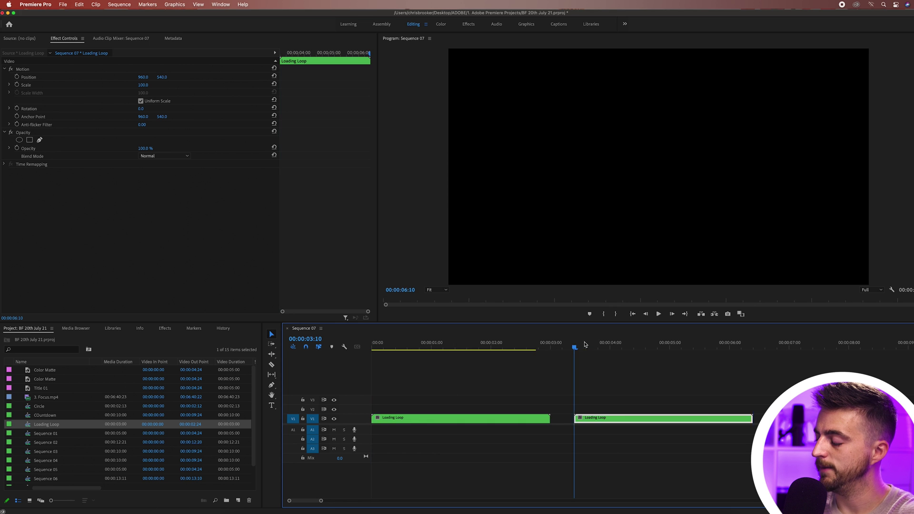
drag(574, 348, 367, 347)
key(space)
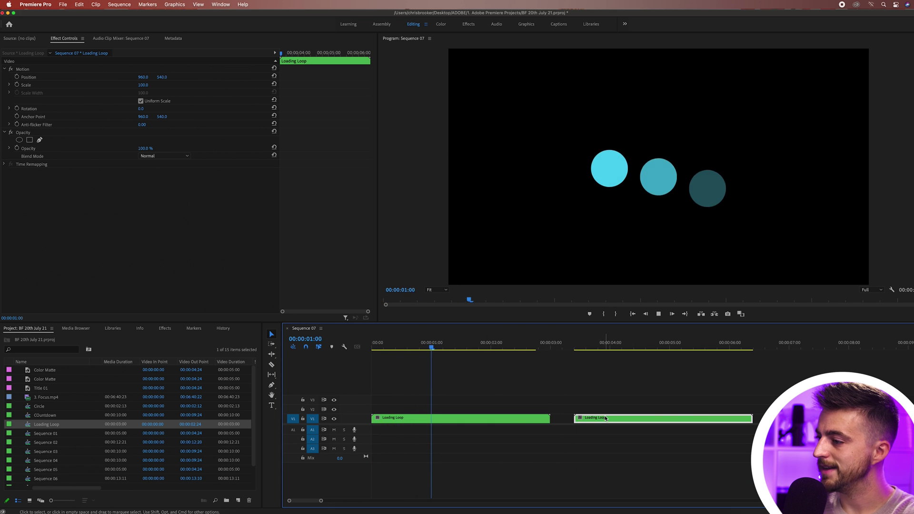
key(space)
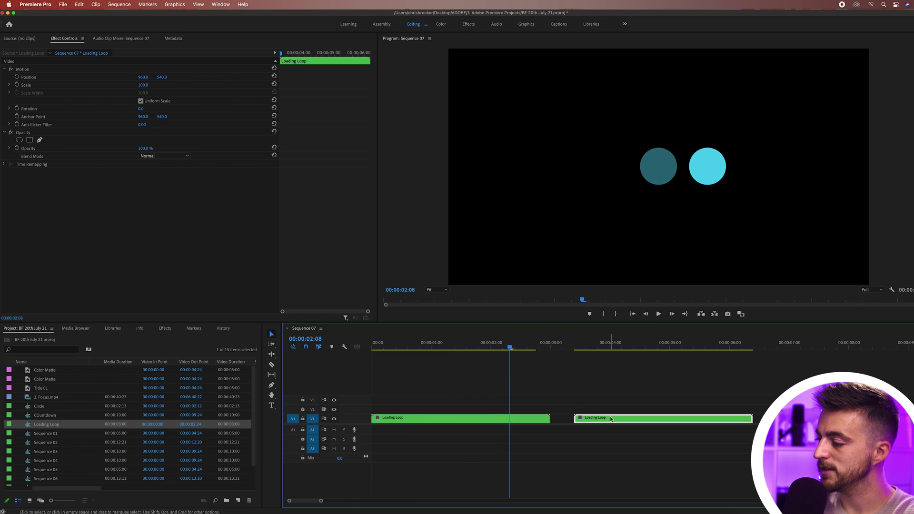
- Move the second Loading Loop clip onto V2 so it starts at 00:00:02:00, overlapping the first, and preview the overlap
drag(610, 418, 526, 404)
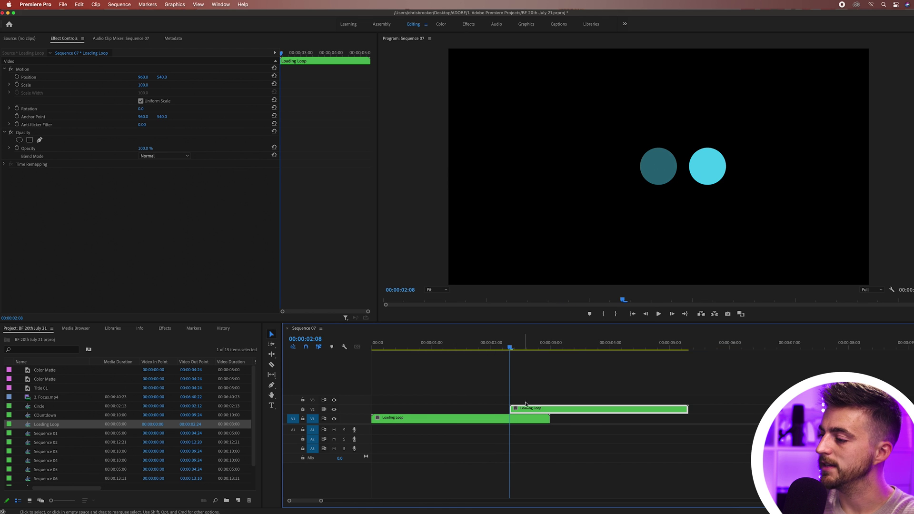
click(458, 347)
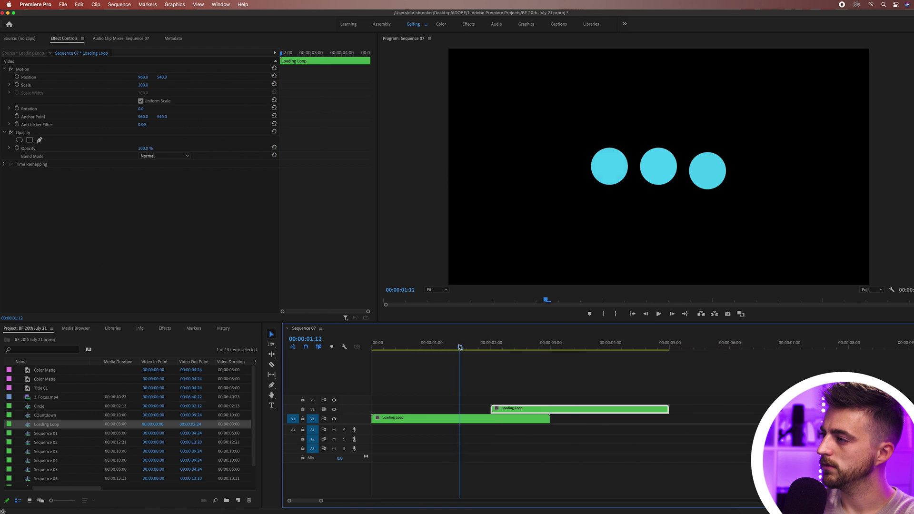
key(space)
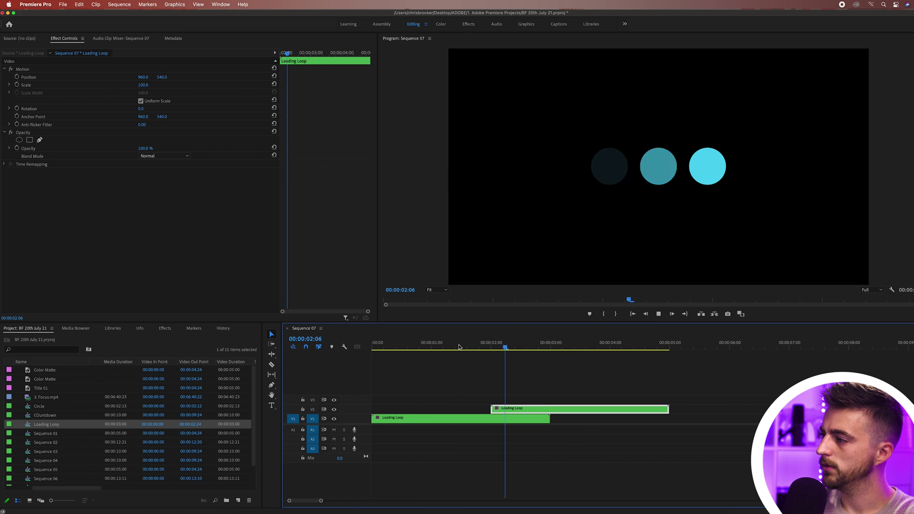
key(space)
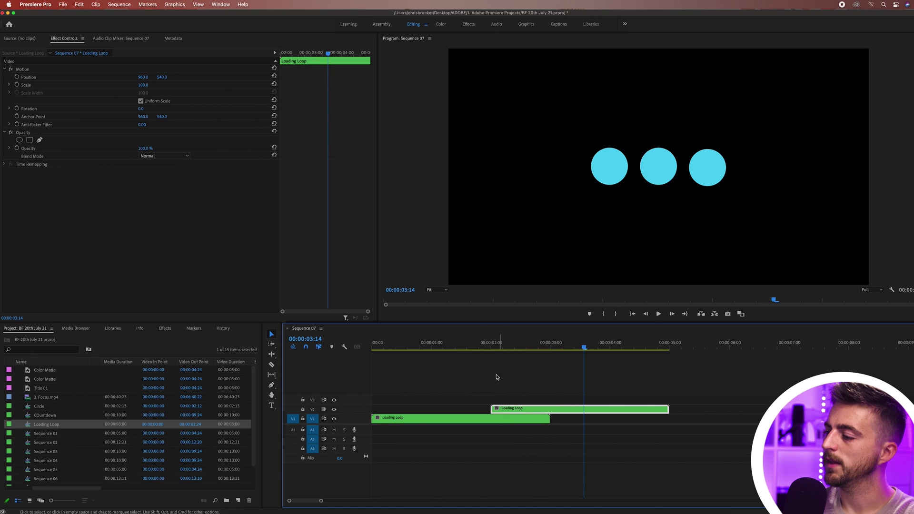
key(Home)
key(space)
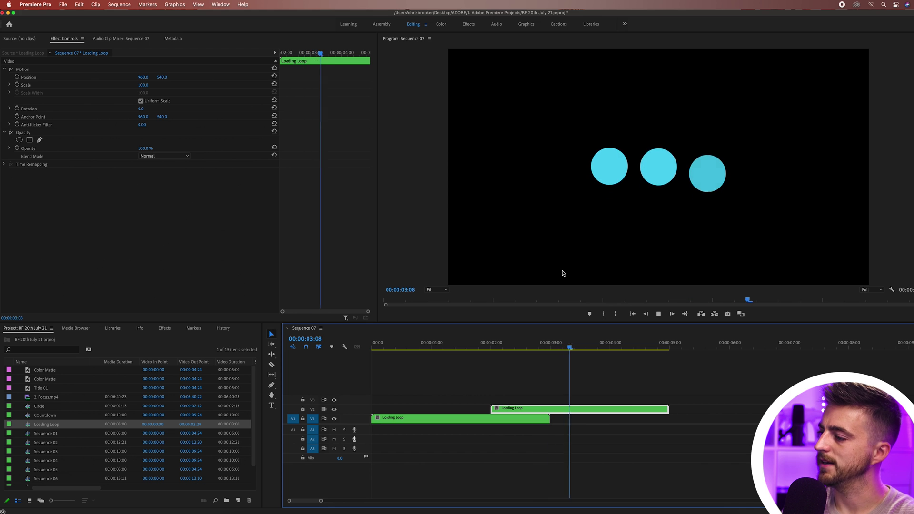
key(space)
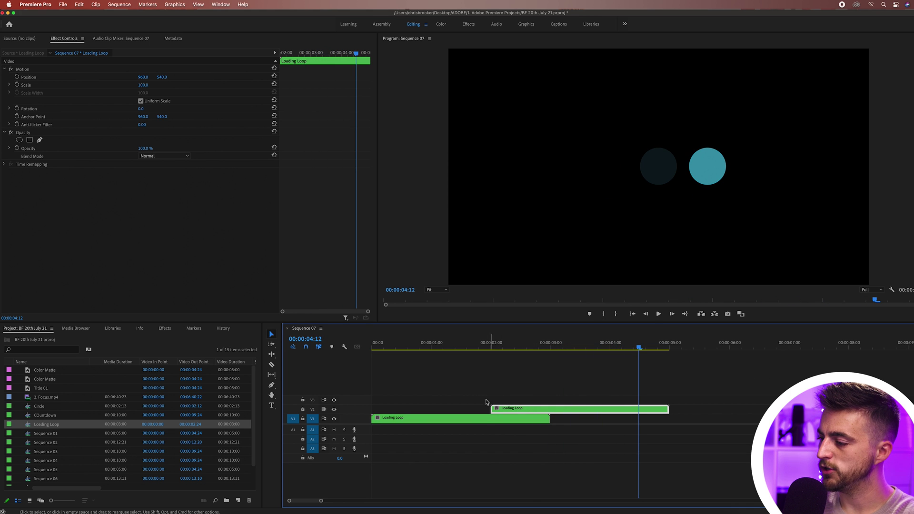
- Split the V1 Loading Loop clip at 00:00:02:00 and delete the copy on V2
key(c)
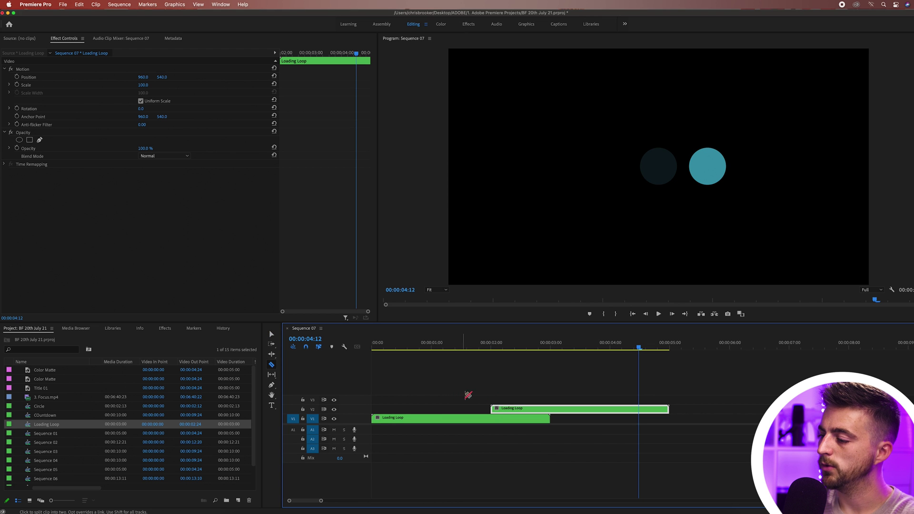
key(v)
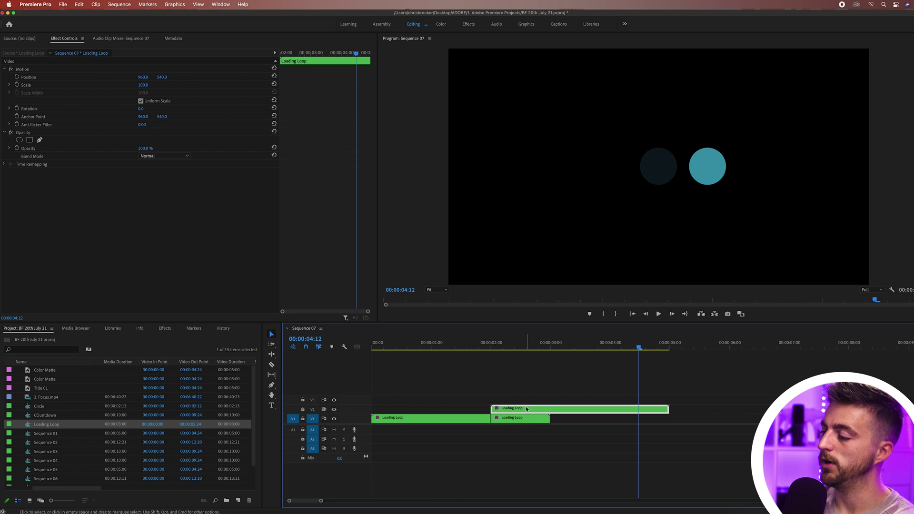
key(Delete)
- Copy the split Loading Loop pair onto V2 starting at 00:00:02:00 and onto V3 starting at 00:00:04:00
drag(562, 408, 418, 419)
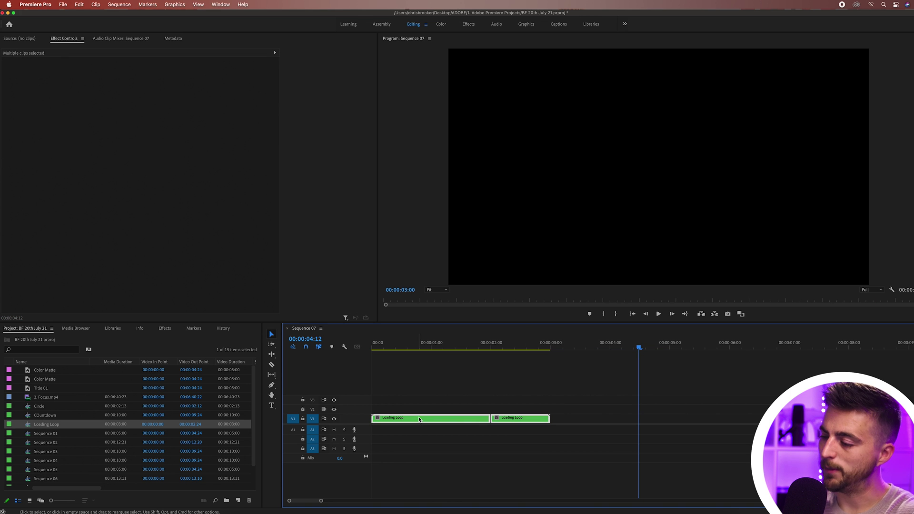
key(super+v)
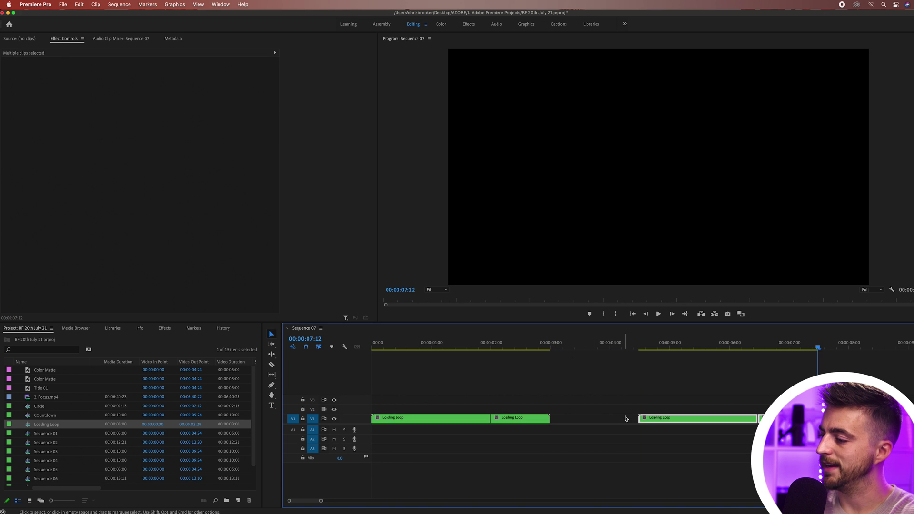
drag(655, 418, 504, 418)
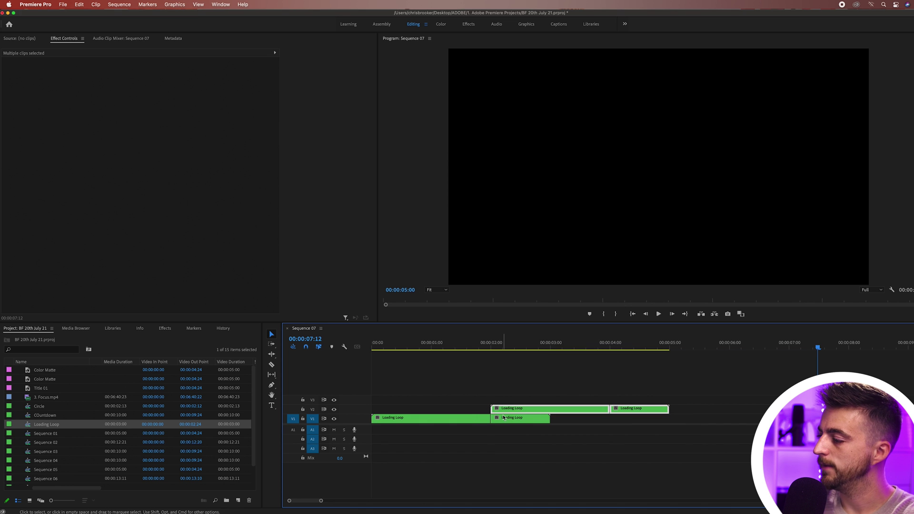
key(super+v)
key(minus)
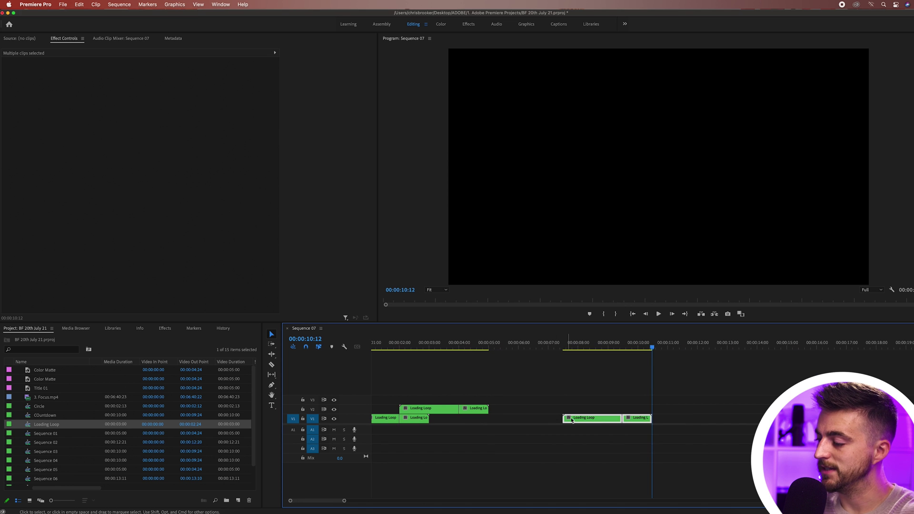
drag(577, 419, 475, 399)
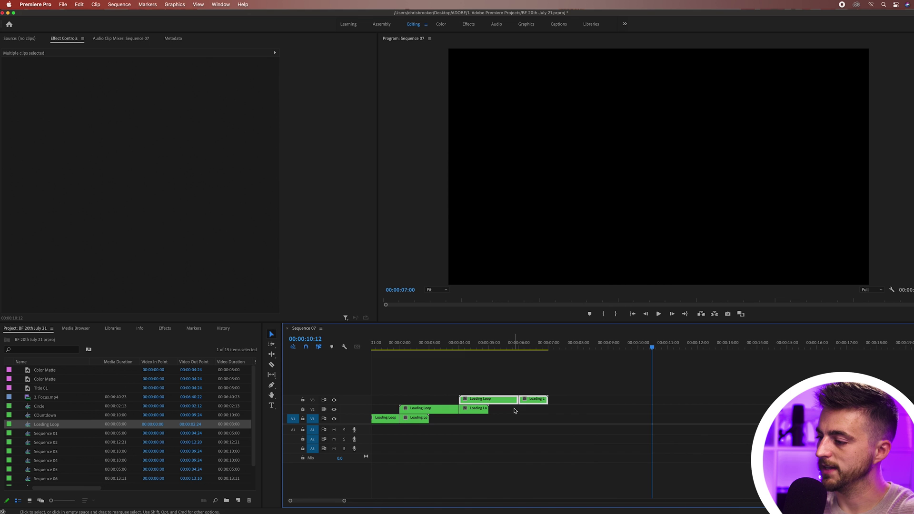
- Duplicate the three Loading Loop pairs onto V4 to V6 starting at 00:00:06:00 and play from the sequence start
scroll(516, 415, up, 1)
drag(614, 390, 389, 421)
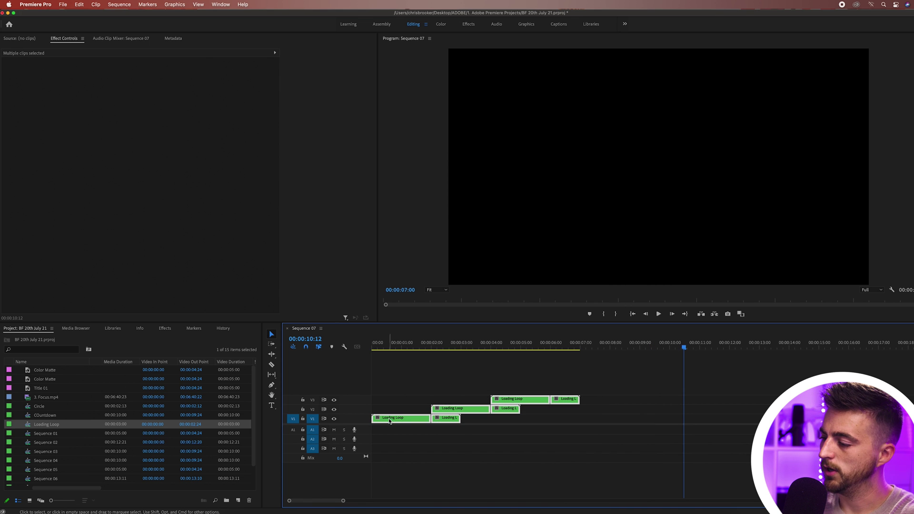
click(597, 344)
key(super+v)
drag(621, 418, 522, 362)
key(Home)
key(space)
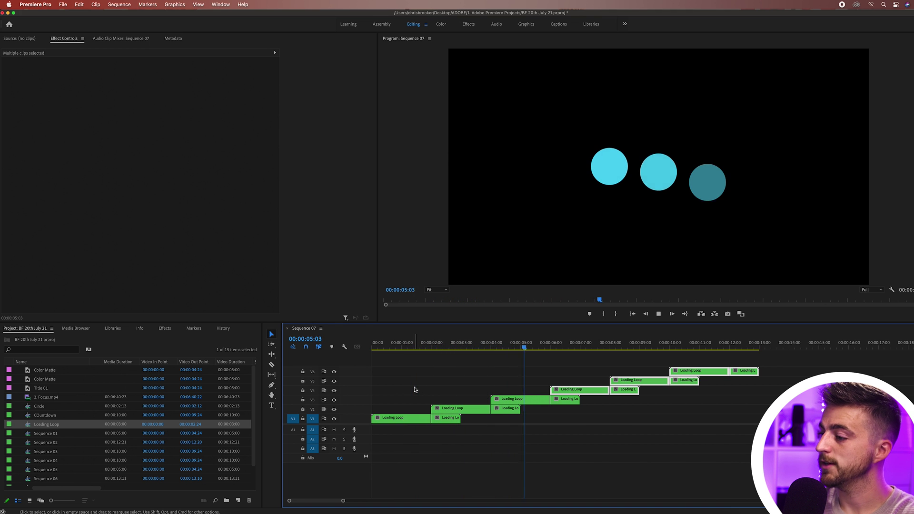
key(space)
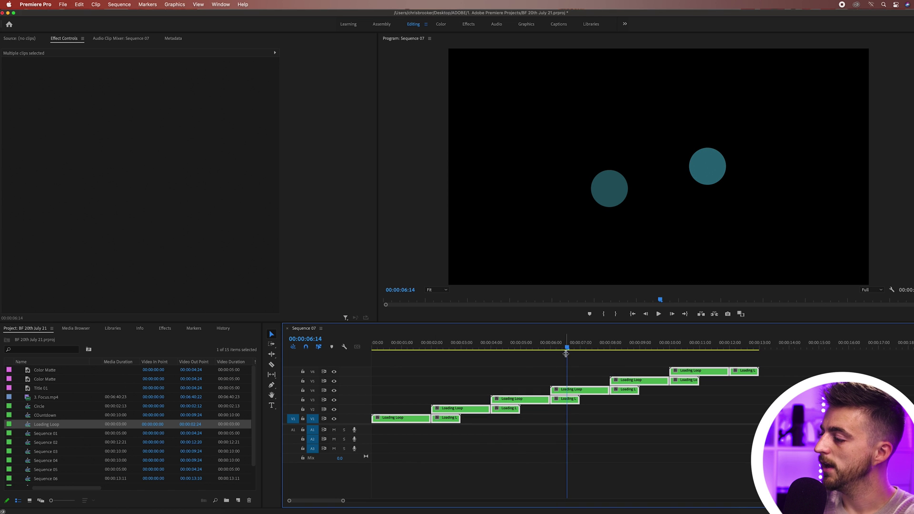
- Duplicate all six Loading Loop pairs onto V7 and the tracks above, starting at 00:00:12:00, and preview the transition
drag(566, 348, 776, 346)
key(super+v)
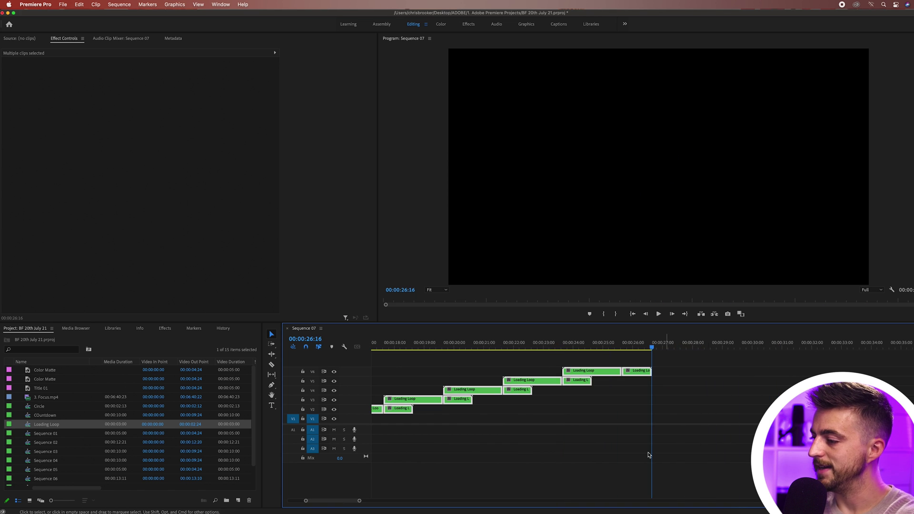
key(minus)
drag(472, 403, 402, 346)
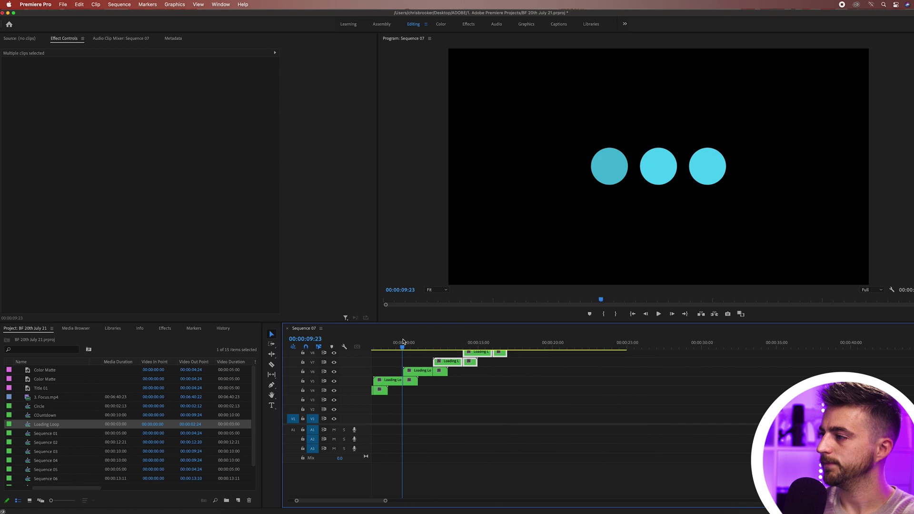
key(space)
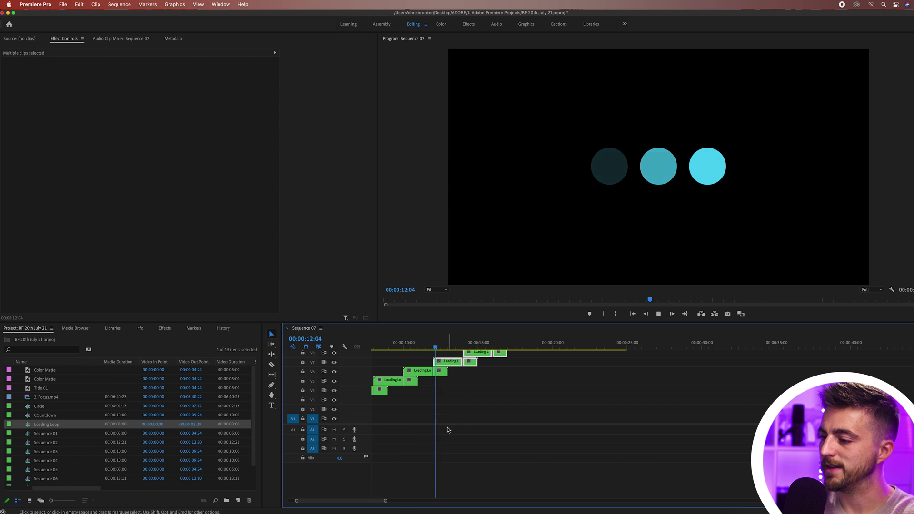
key(space)
- Move all clips starting from 00:00:12:00 onward down five tracks so their staircase begins on V1
drag(361, 449, 361, 477)
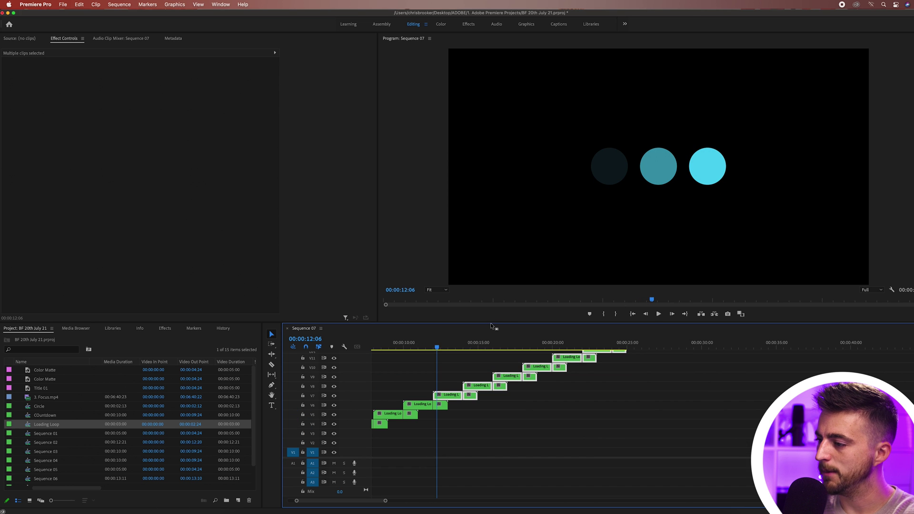
drag(490, 323, 490, 321)
drag(505, 192, 505, 192)
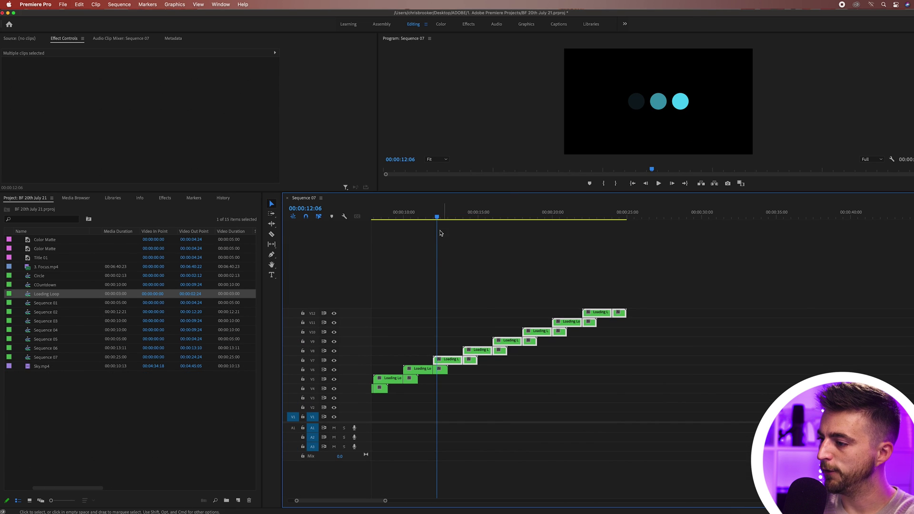
click(421, 218)
click(437, 374)
drag(708, 285, 440, 416)
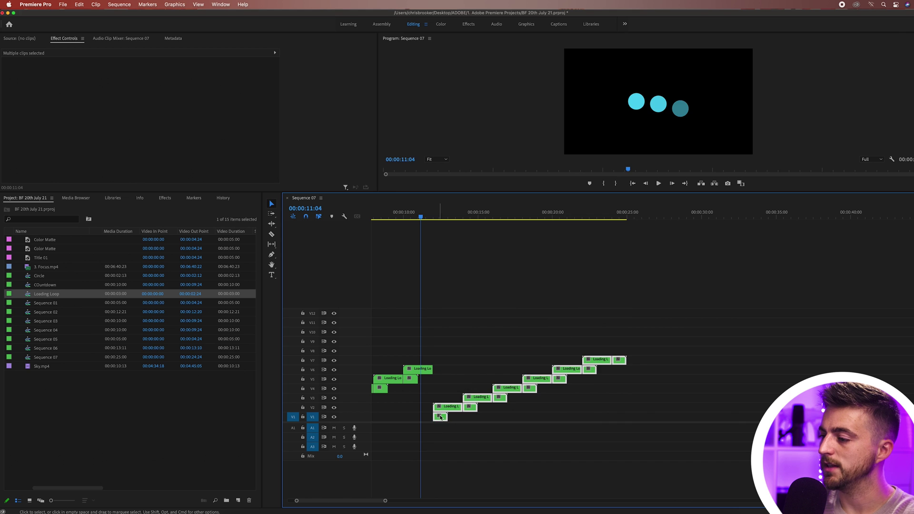
- Play across the 00:00:12:00 join and from the sequence start to check the continuous loop
key(space)
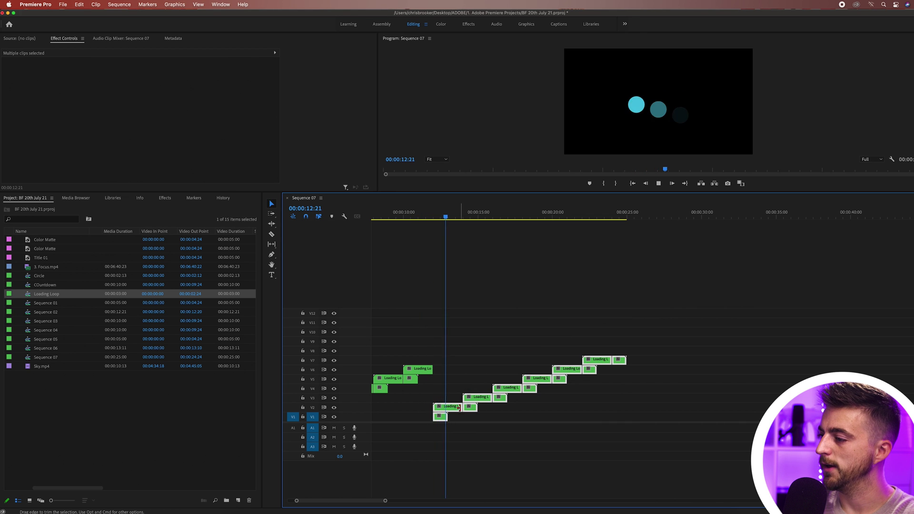
click(469, 285)
drag(475, 215, 610, 214)
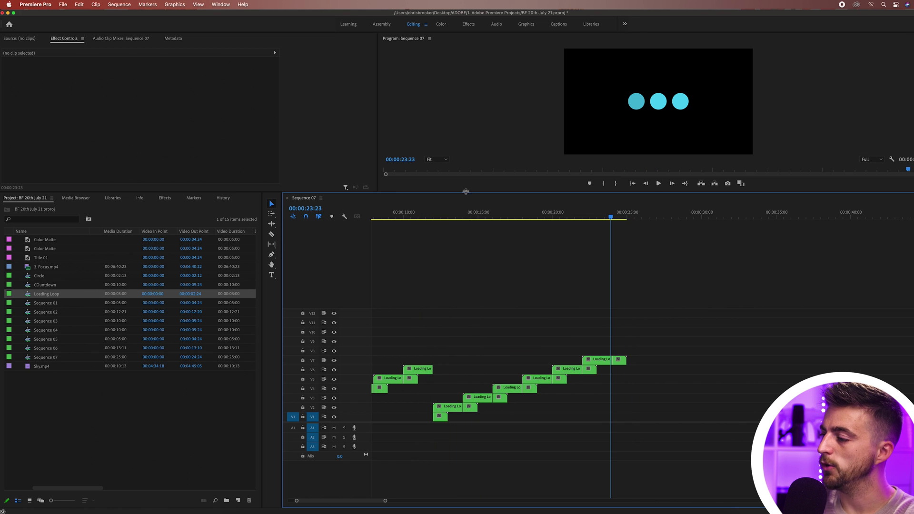
drag(466, 192, 473, 350)
key(Home)
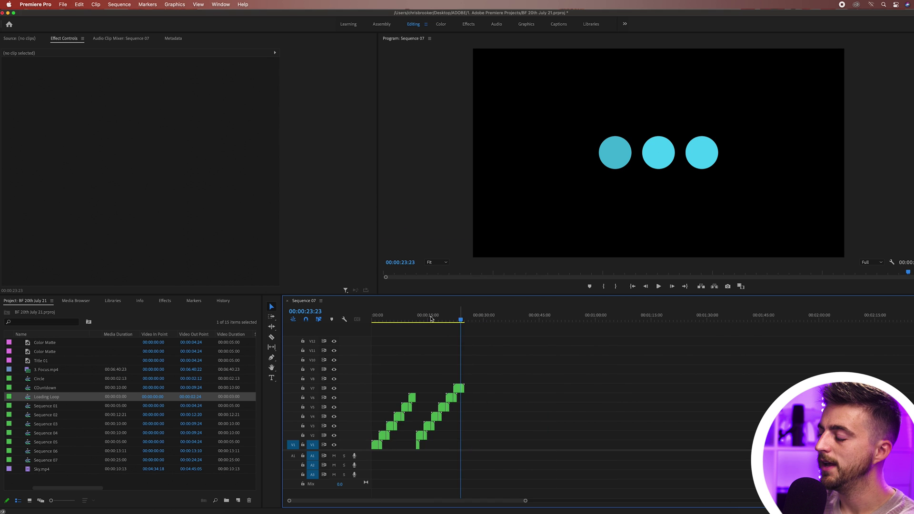
key(space)
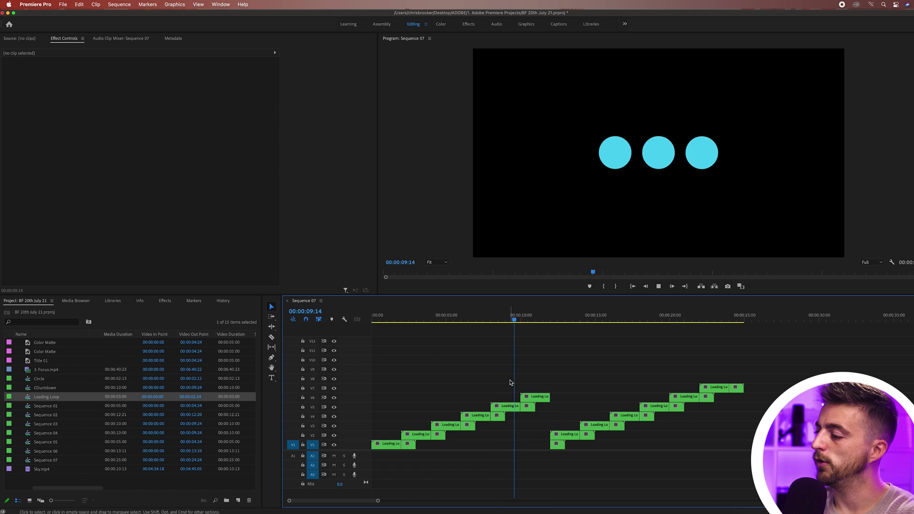
- Nest all the Loading Loop clips in the timeline into one sequence named Loading Animation
drag(785, 362, 381, 449)
right_click(384, 448)
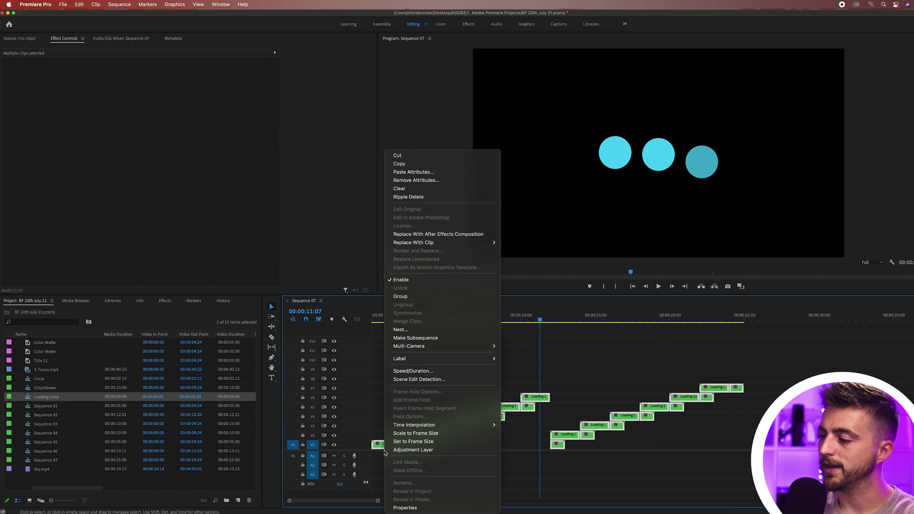
click(401, 329)
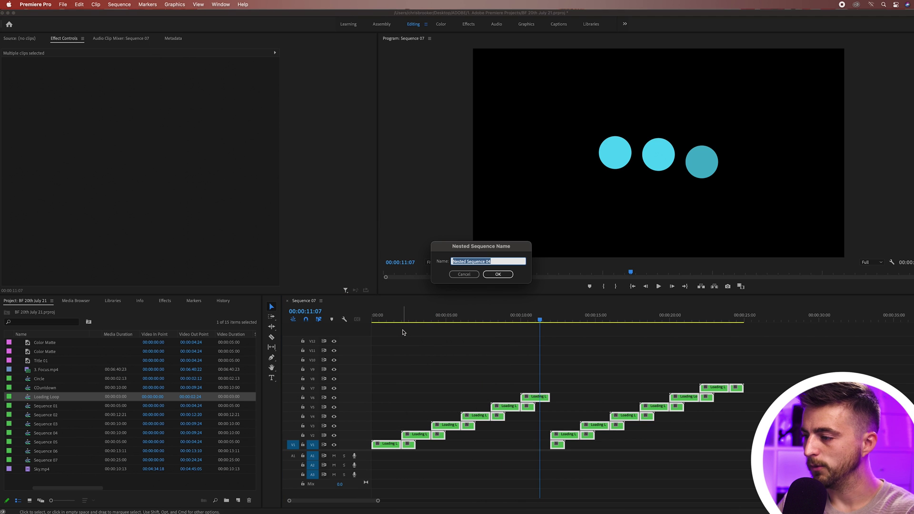
text(Loading Ani)
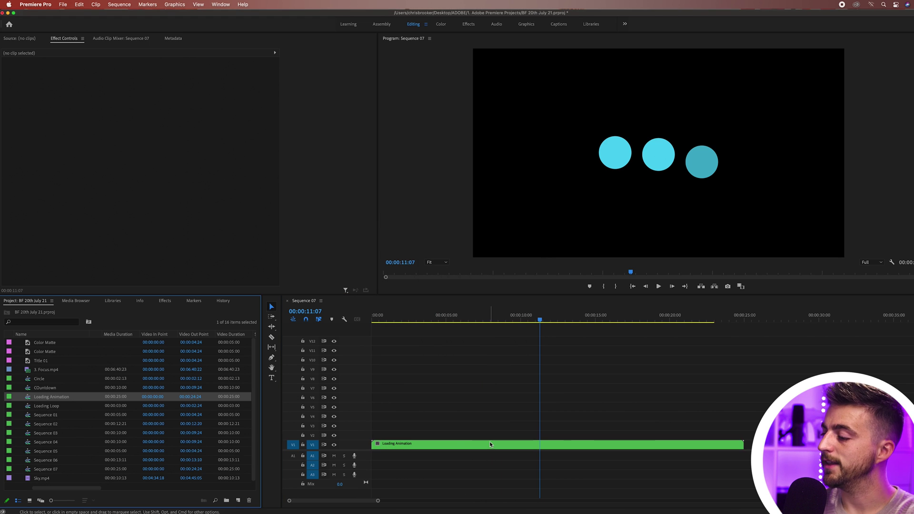
- Reduce the Loading Animation clip's scale to 62, 47 and finally 30, previewing the animation at each size
click(489, 444)
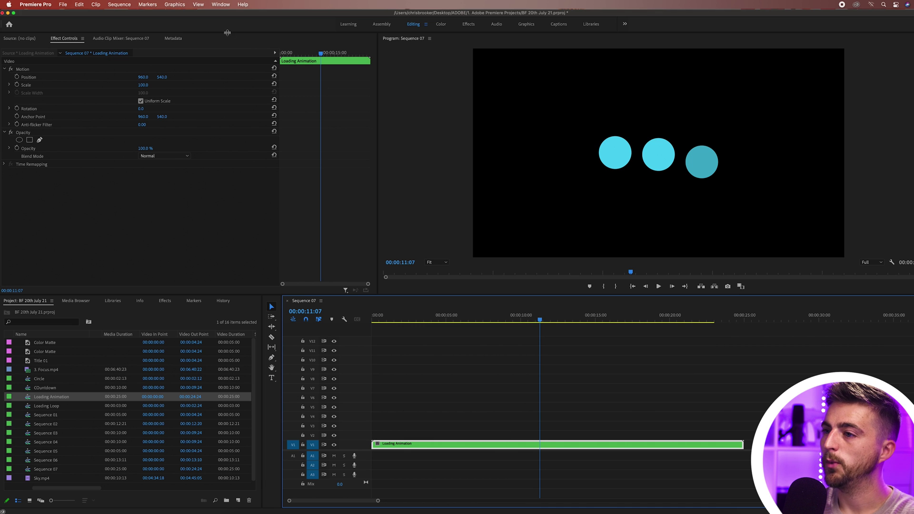
drag(148, 86, 189, 96)
key(super+z)
key(space)
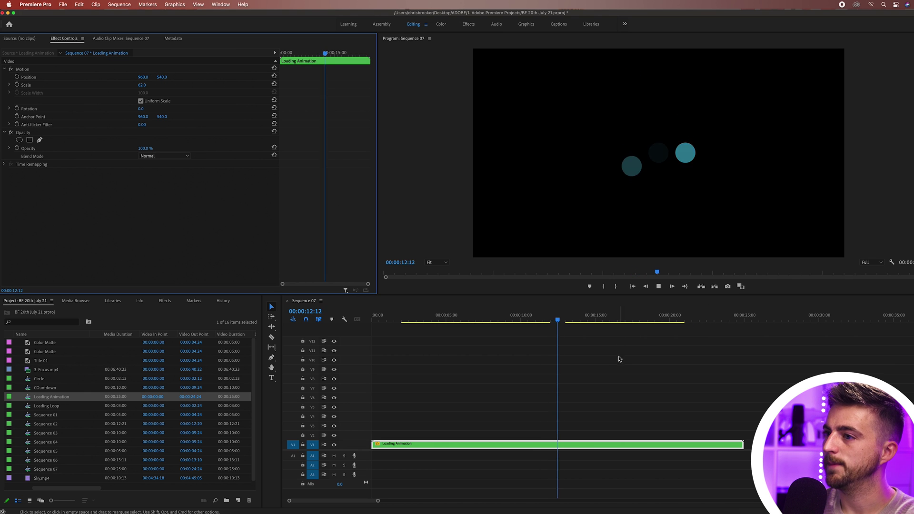
drag(137, 85, 130, 85)
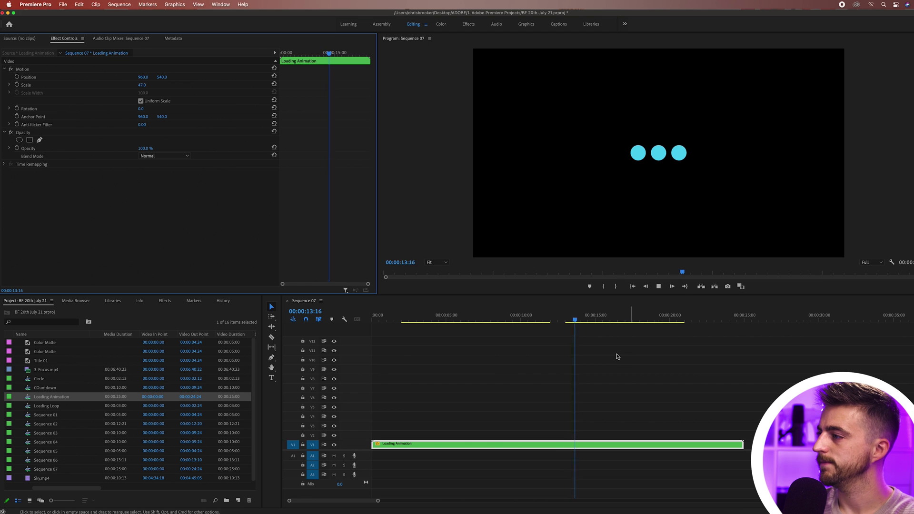
key(space)
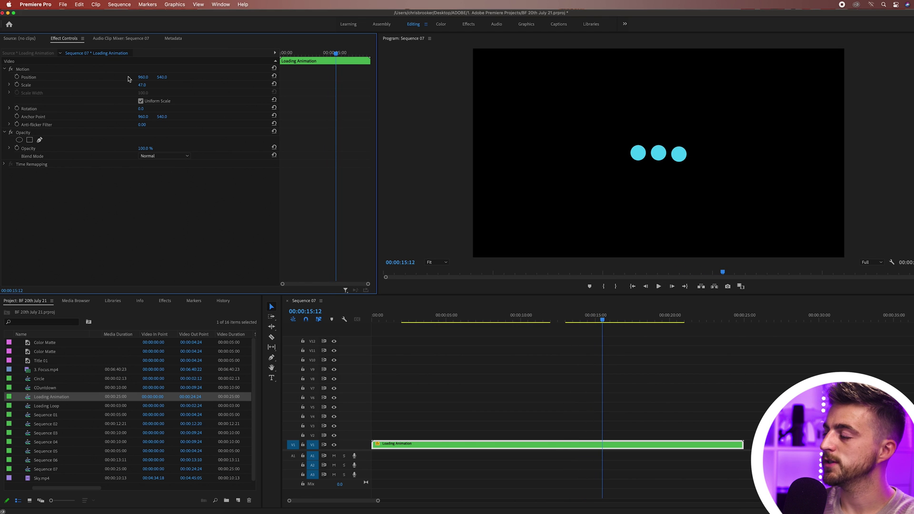
drag(145, 85, 136, 85)
key(space)
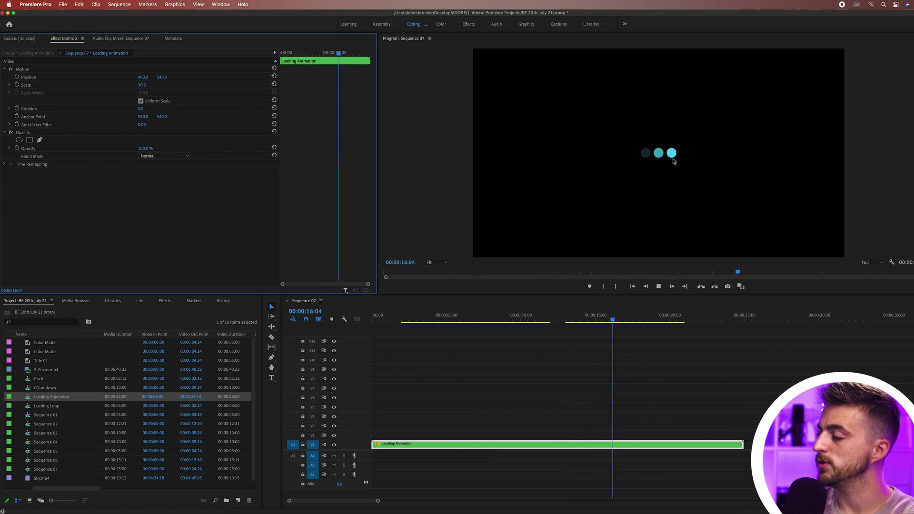
drag(587, 315, 504, 322)
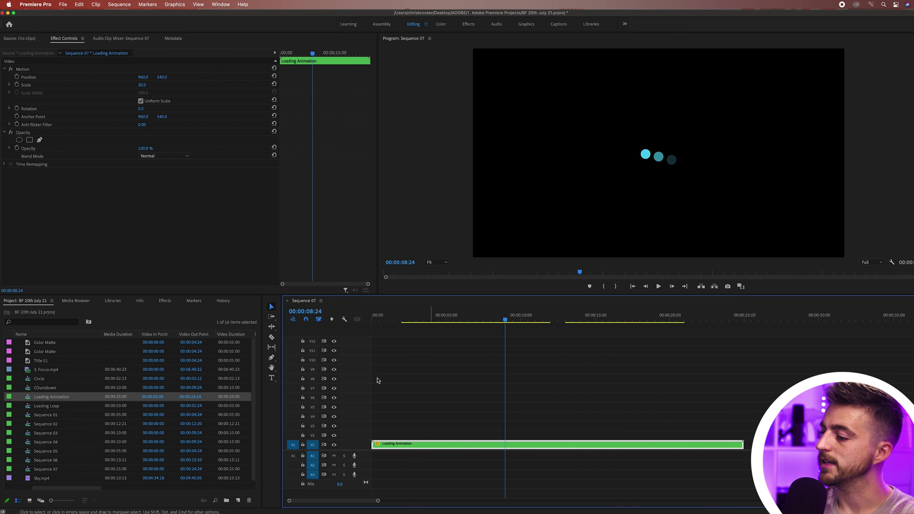
- Open the nested Circle sequence through Loading Animation and Loading Loop, select its Color Matte clip, and show the frame at 00:00:01:12
double_click(406, 446)
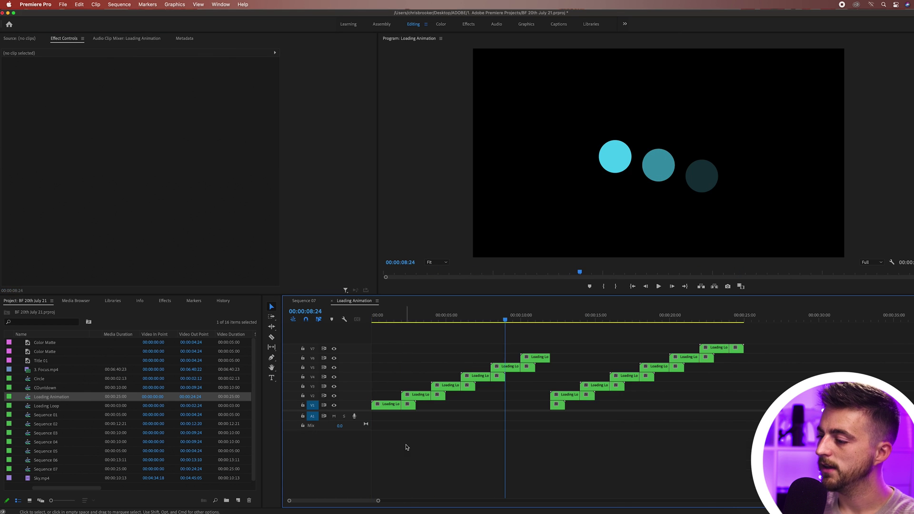
double_click(418, 398)
double_click(436, 391)
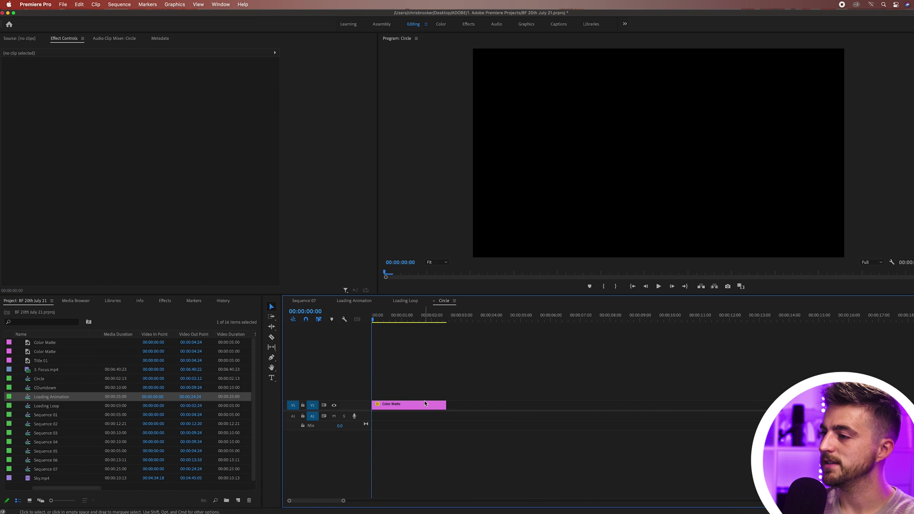
click(425, 403)
drag(412, 320, 417, 321)
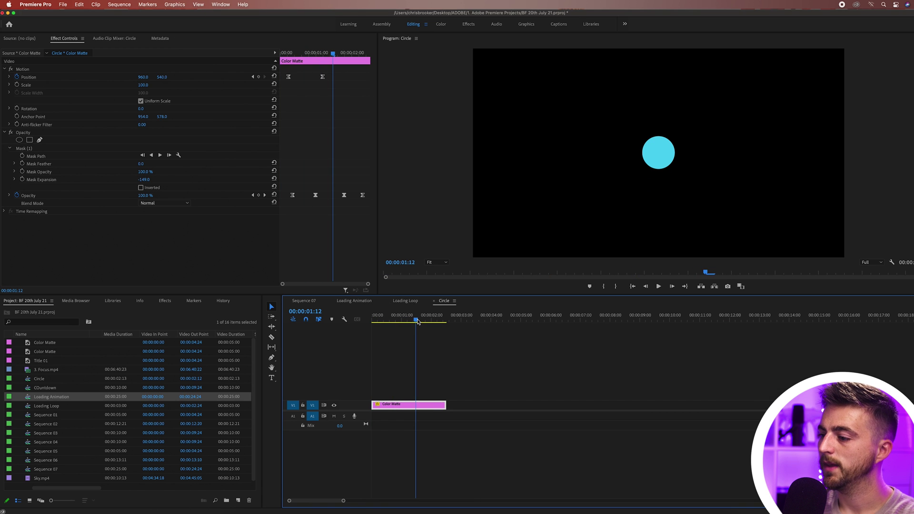
- Recolour the Color Matte in the Circle sequence to white (FFFFFF)
double_click(415, 406)
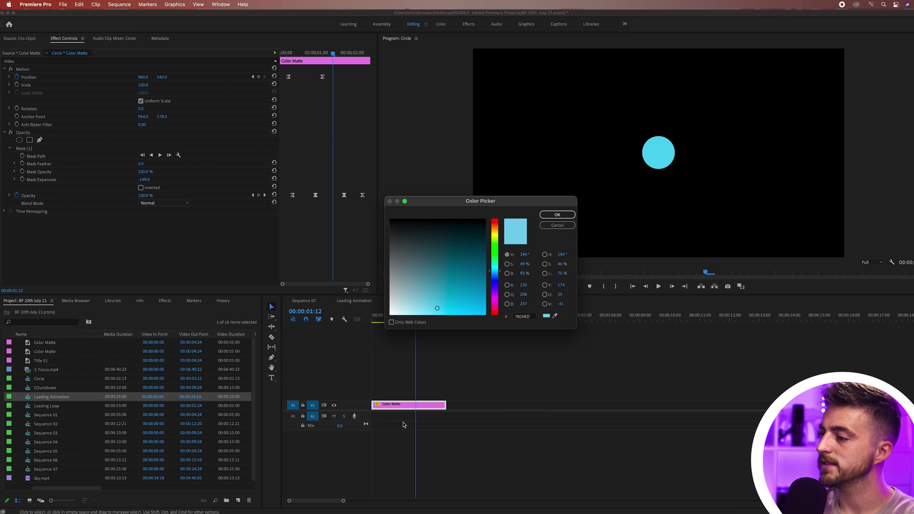
click(492, 239)
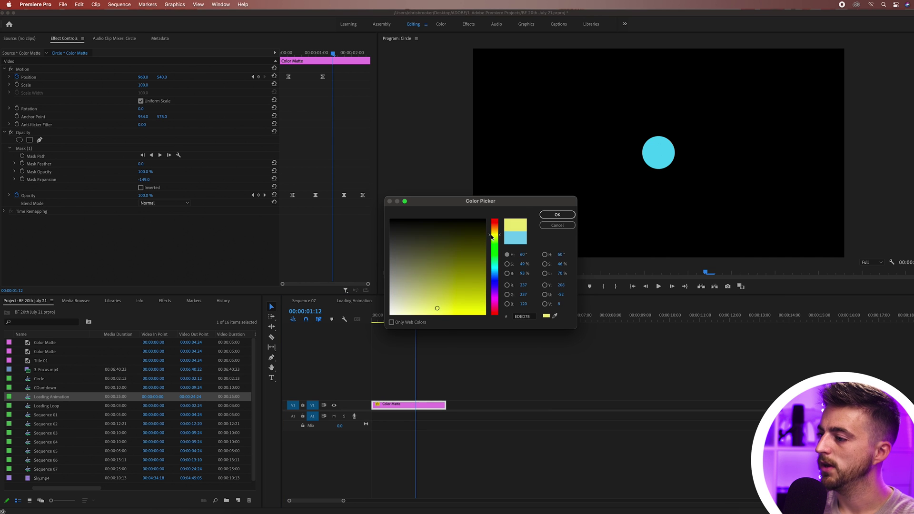
drag(437, 308, 369, 333)
click(557, 215)
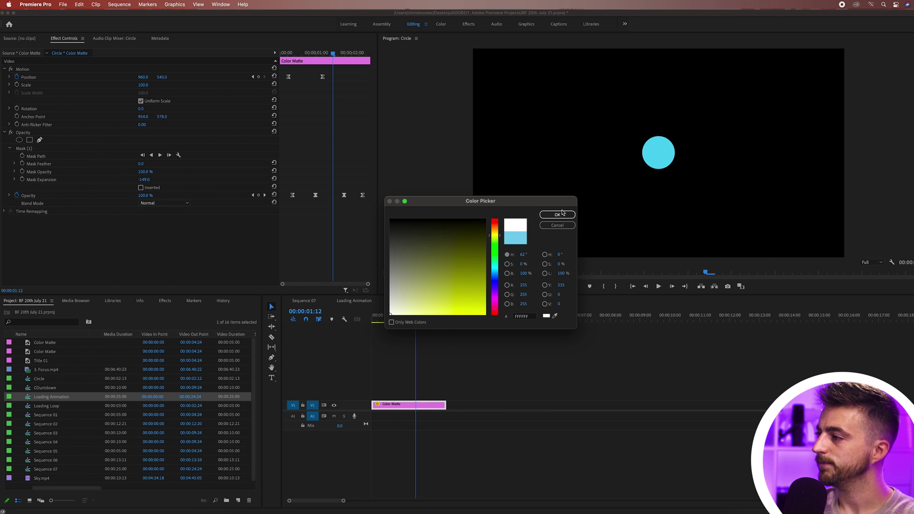
- Play Sequence 07 from its start to preview the white loading animation
click(311, 301)
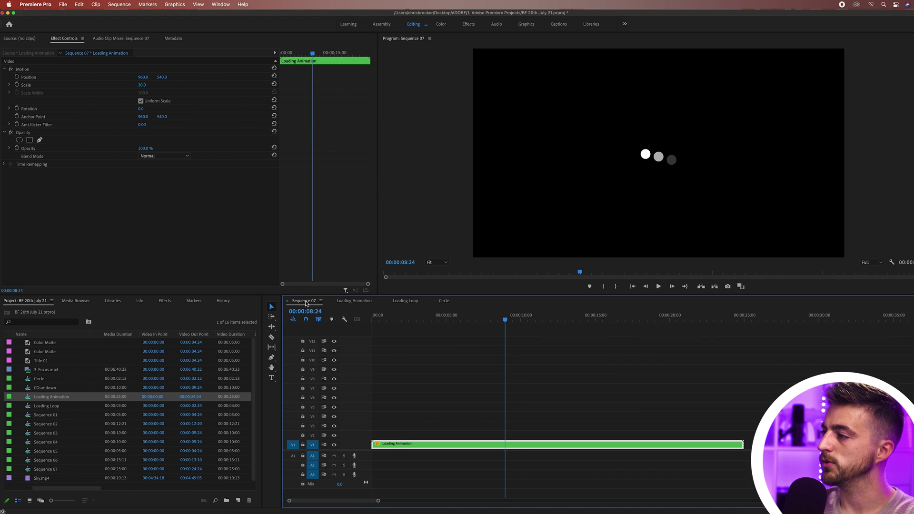
key(Home)
key(space)
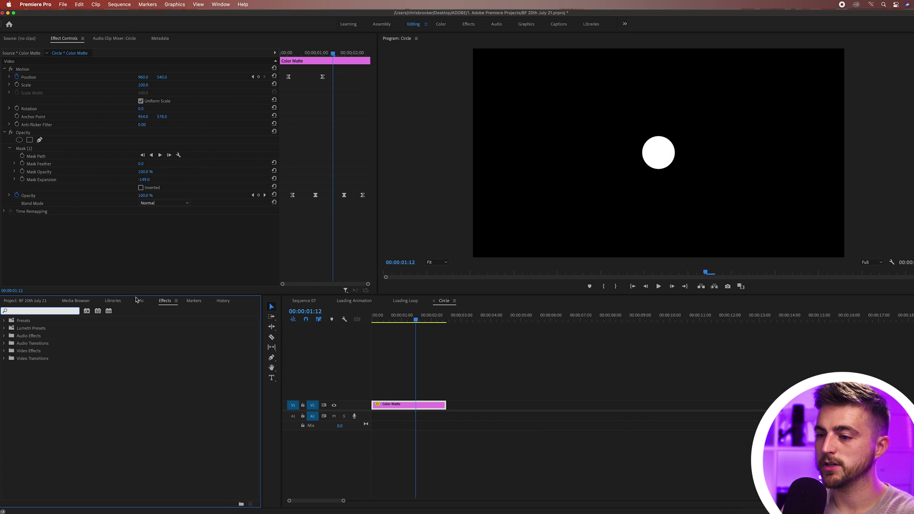
- Find the Ramp effect and apply it to the Color Matte clip in the Circle sequence
text(e)
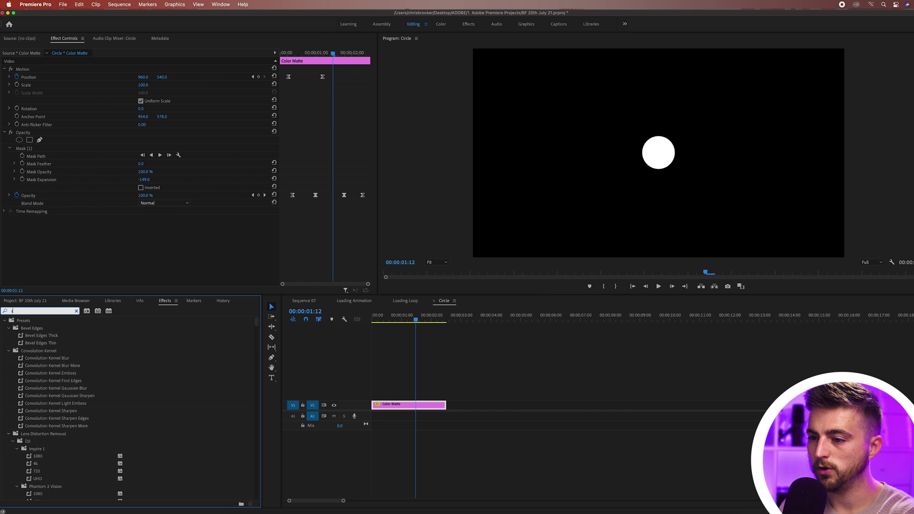
text(amp)
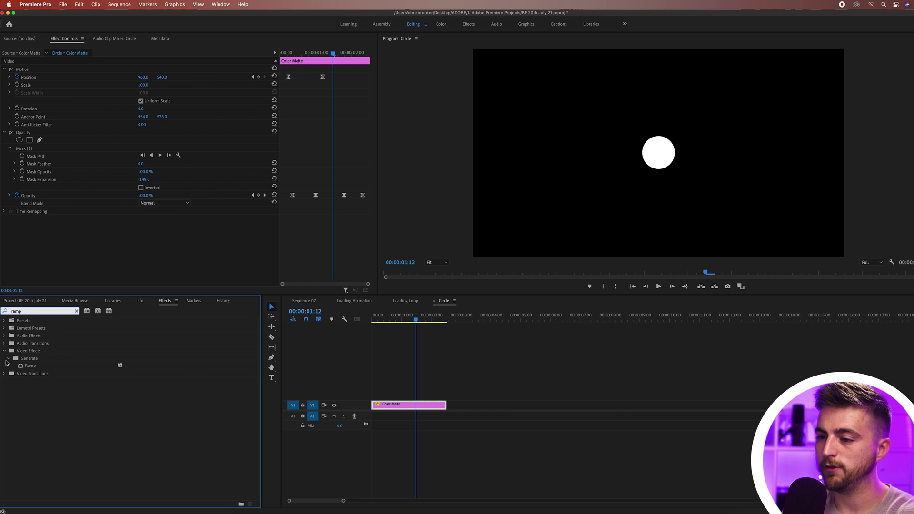
drag(30, 366, 419, 406)
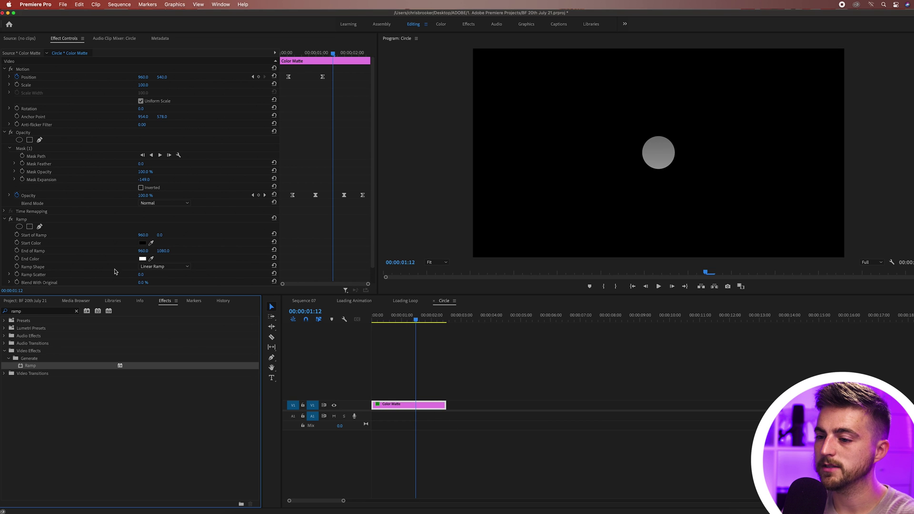
- Replace the Ramp on the Color Matte clip with the 4-Color Gradient effect and select it to show its points
click(76, 312)
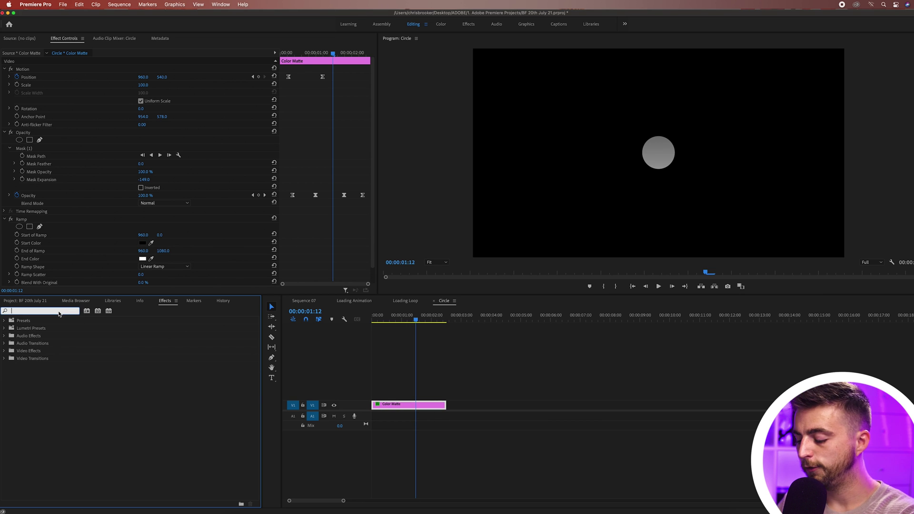
text(4 vol)
key(BackSpace)
key(BackSpace)
key(BackSpace)
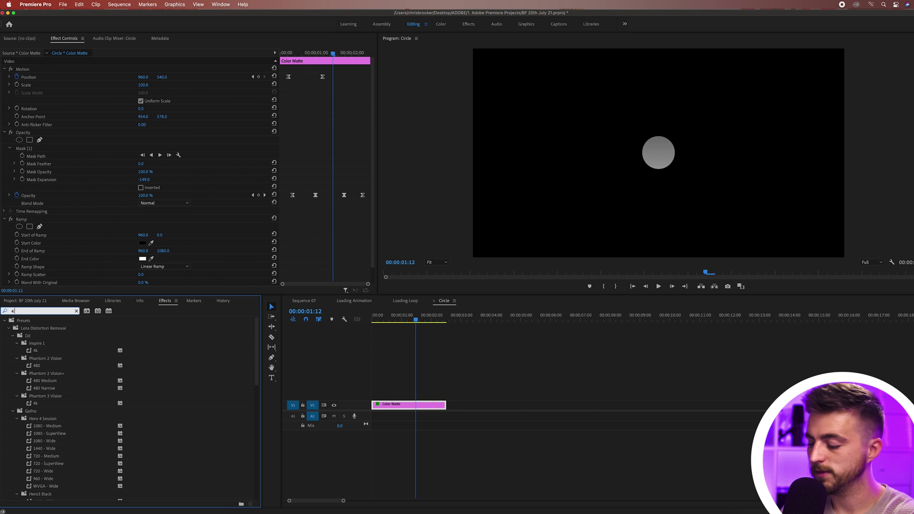
scroll(64, 400, down, 10)
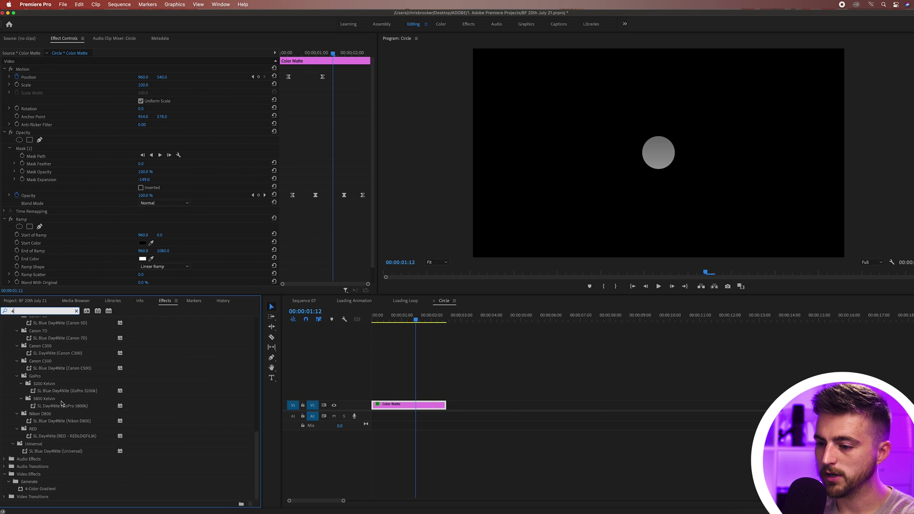
click(39, 491)
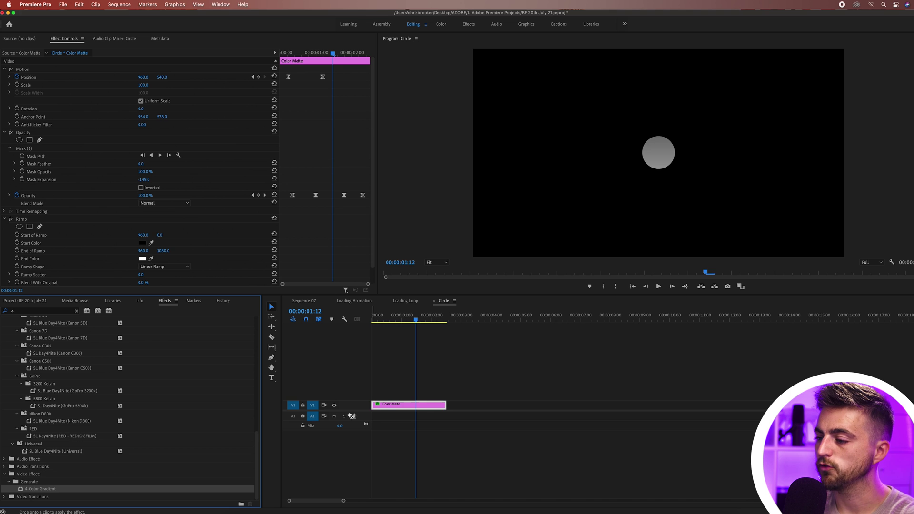
drag(352, 416, 420, 406)
click(36, 223)
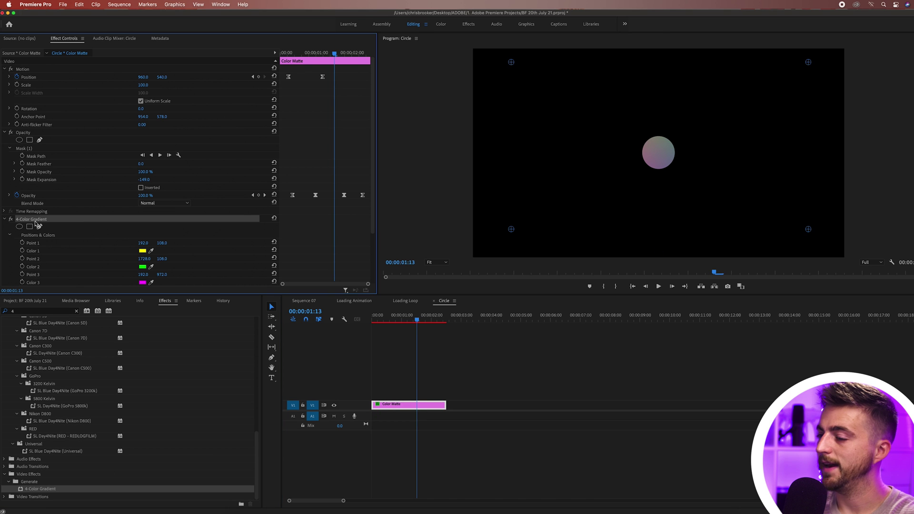
- Move the gradient's four points around the circle's edge, to about 883, 510; 1011, 527; 875, 638; and 1035, 666
scroll(98, 237, down, 2)
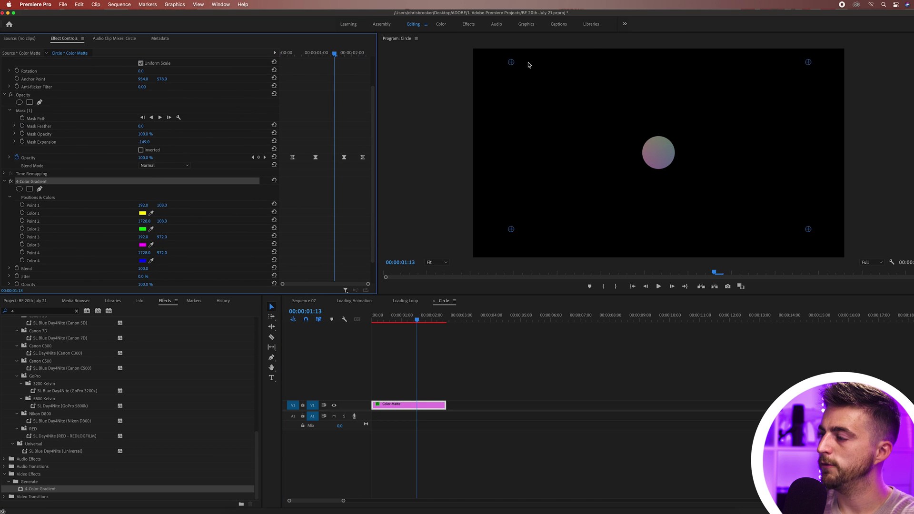
drag(510, 62, 644, 140)
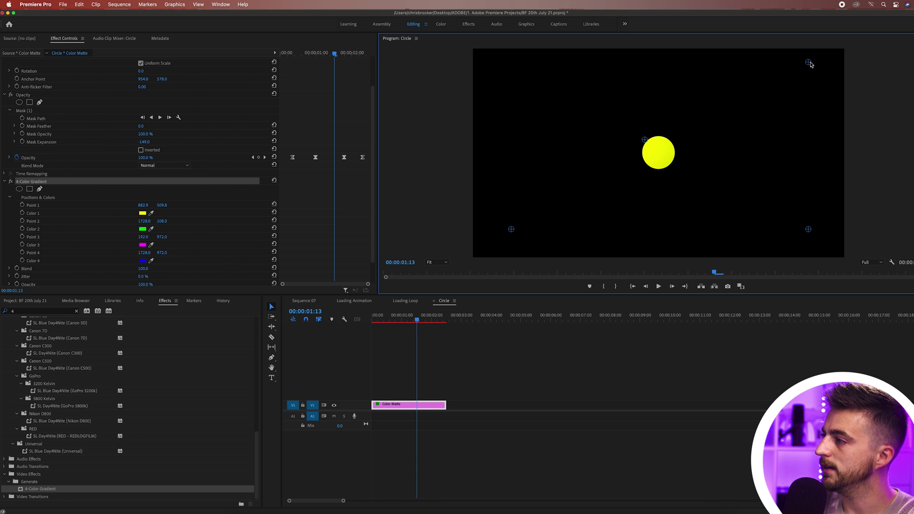
drag(808, 62, 669, 143)
drag(807, 229, 674, 170)
drag(510, 229, 644, 166)
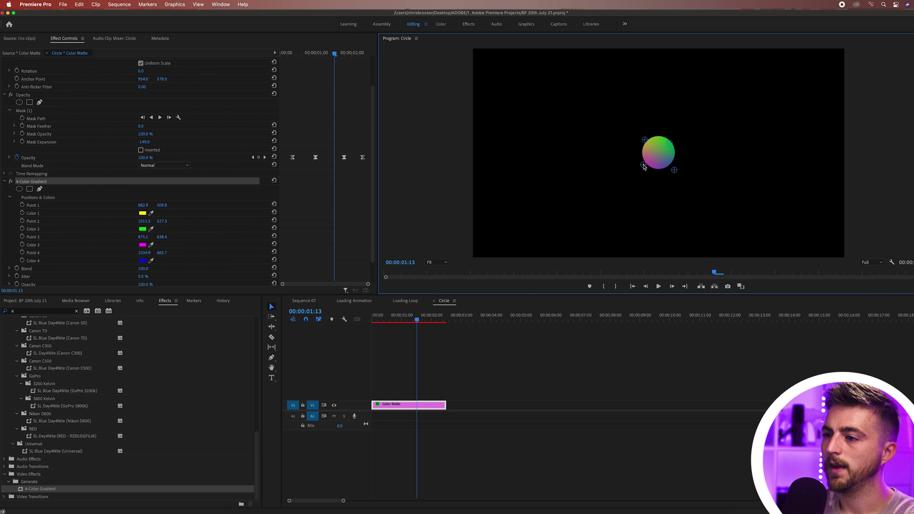
- Set the gradient's Color 1 to cyan (00D9F2) and Color 2 to blue
key(Right)
click(142, 213)
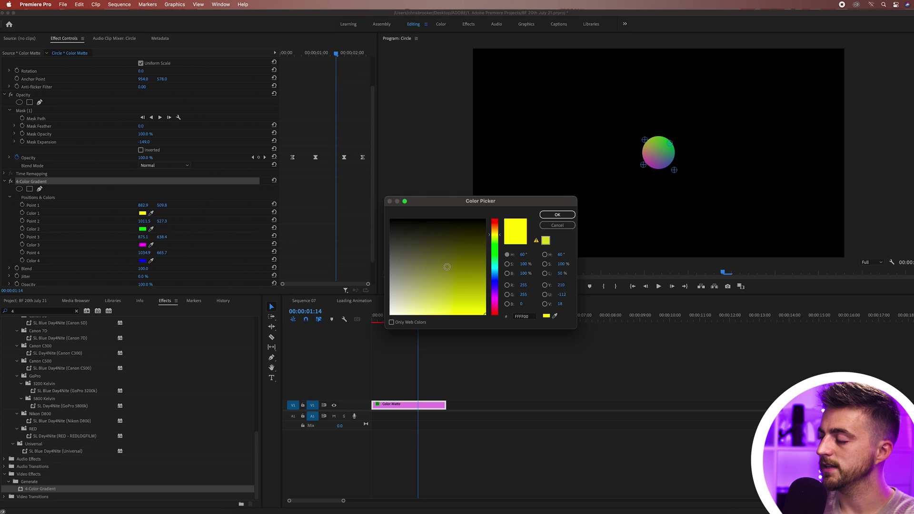
drag(494, 291, 495, 270)
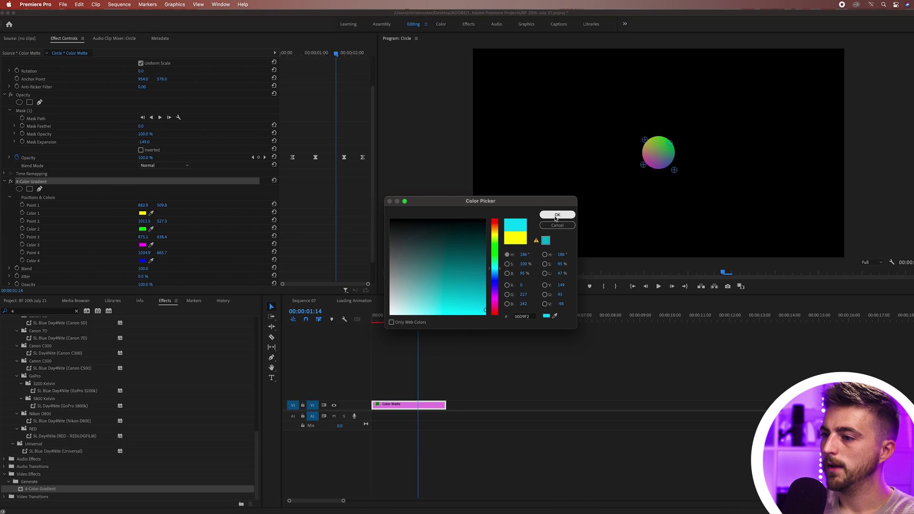
click(556, 215)
click(142, 230)
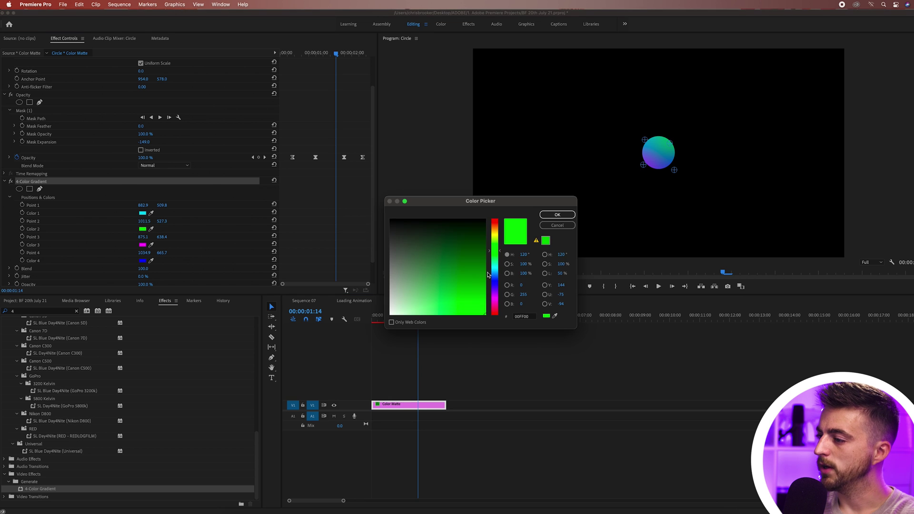
drag(490, 275, 494, 279)
click(556, 216)
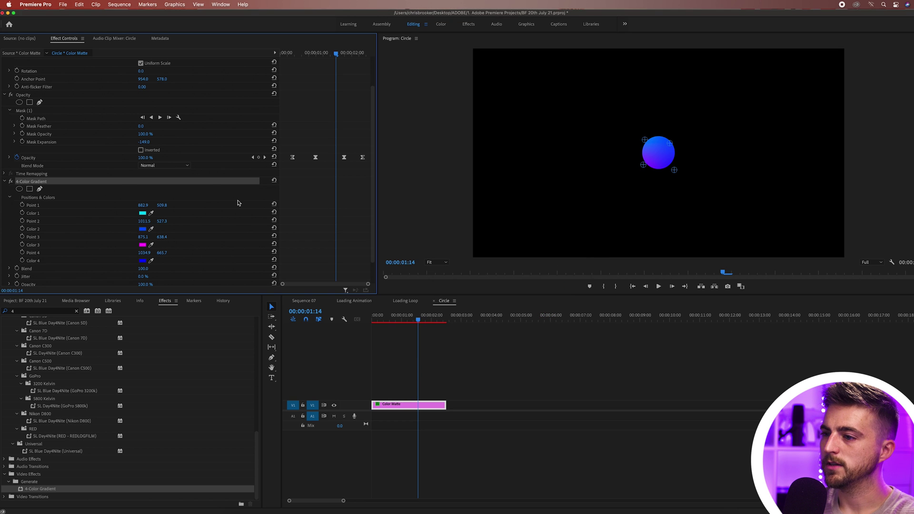
- Set the gradient's Color 3 to a dark purple and Color 4 to pink
click(142, 245)
drag(494, 280, 494, 289)
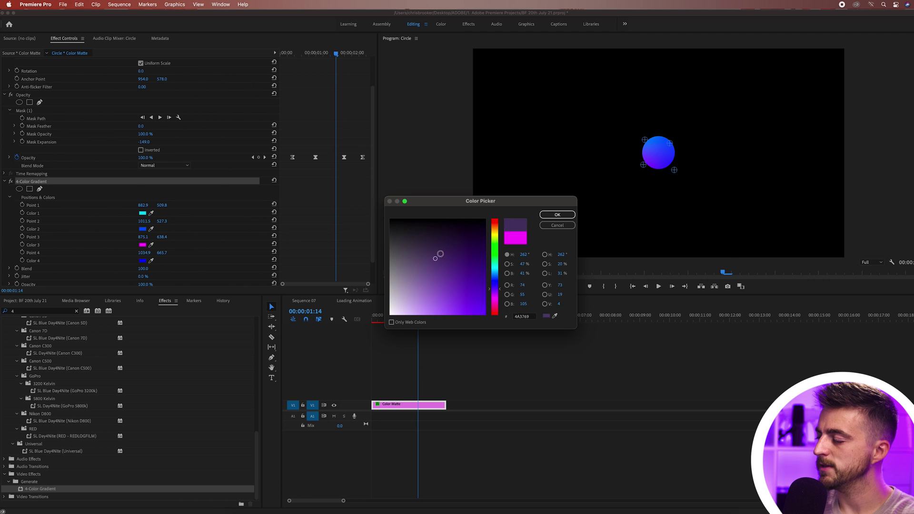
click(571, 214)
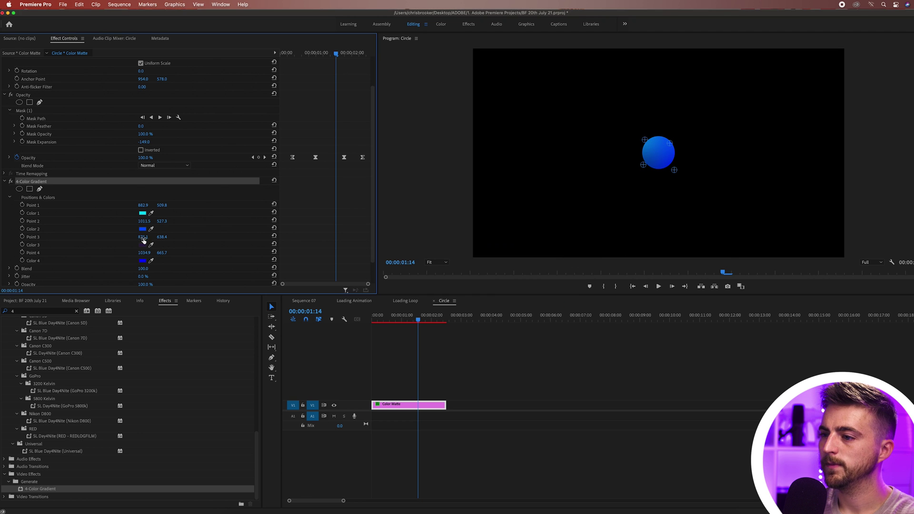
click(142, 261)
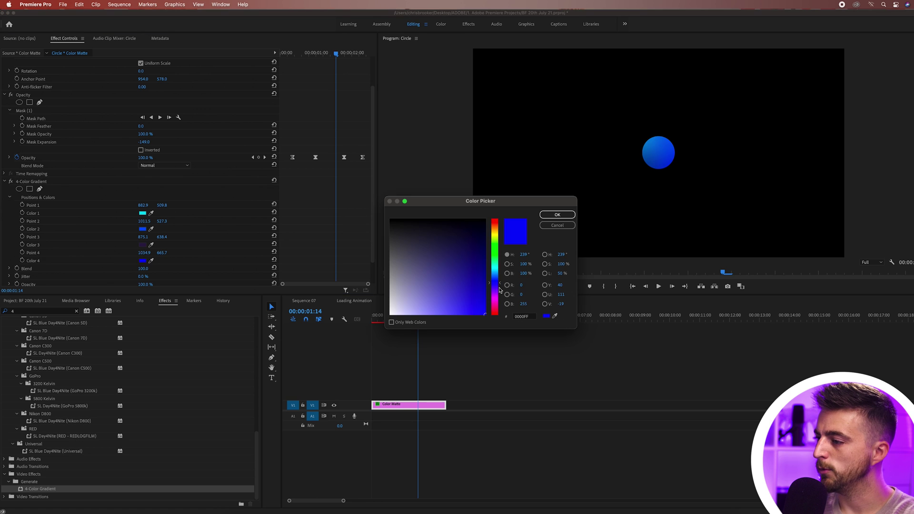
drag(489, 302, 495, 313)
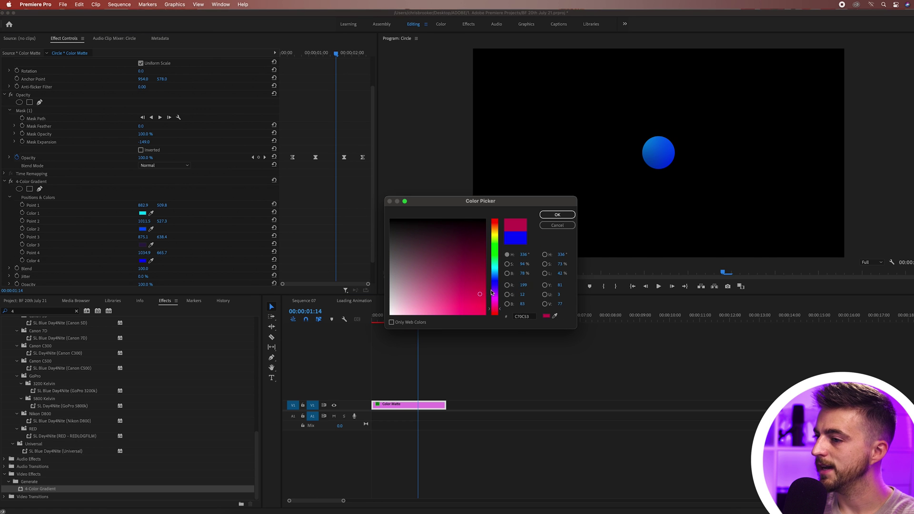
click(491, 294)
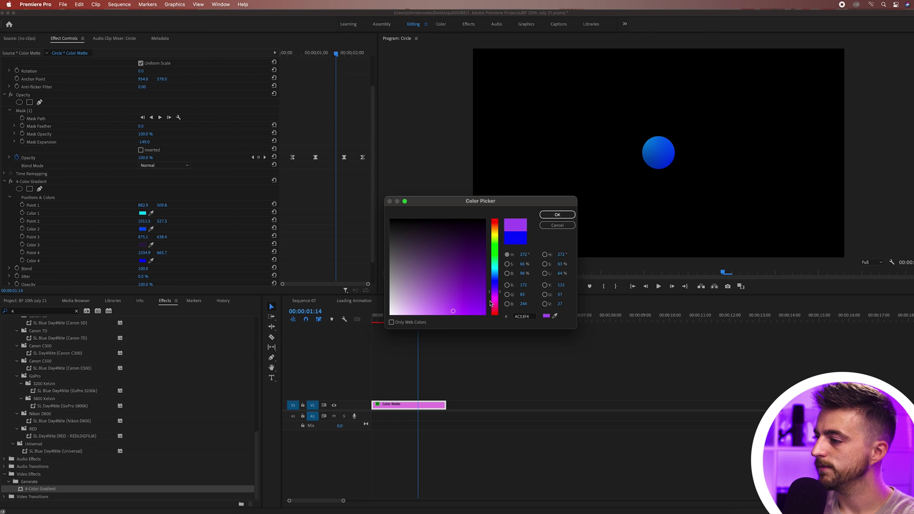
drag(490, 303, 493, 310)
click(556, 216)
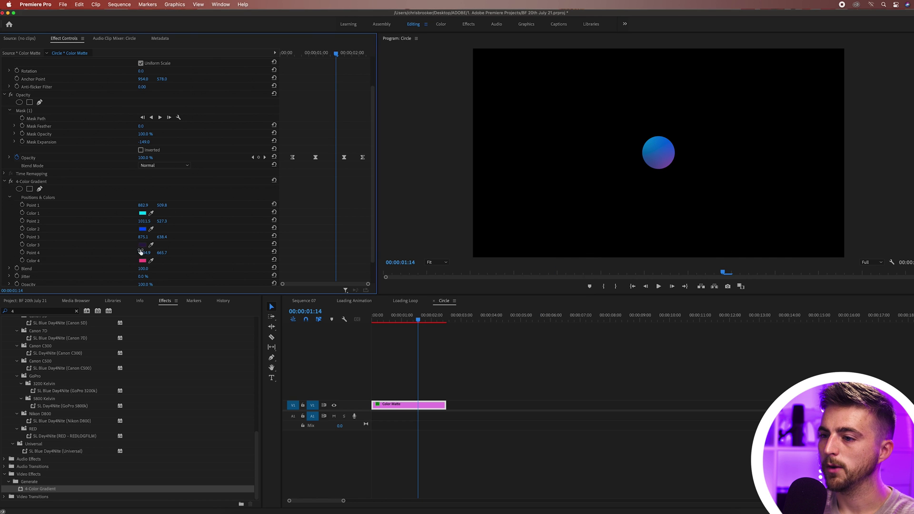
- Move the gradient's Point 4 inward to about 1011, 625 and play the Circle sequence from its start
click(35, 255)
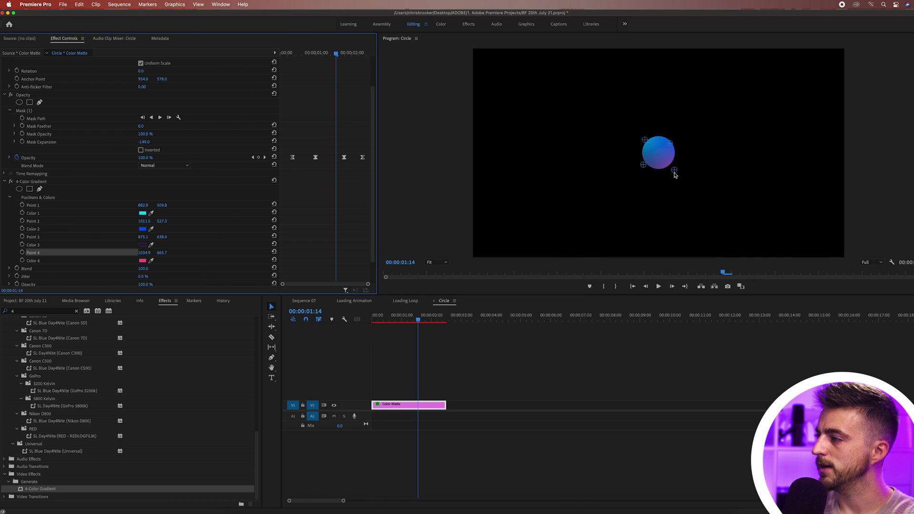
drag(674, 172, 667, 169)
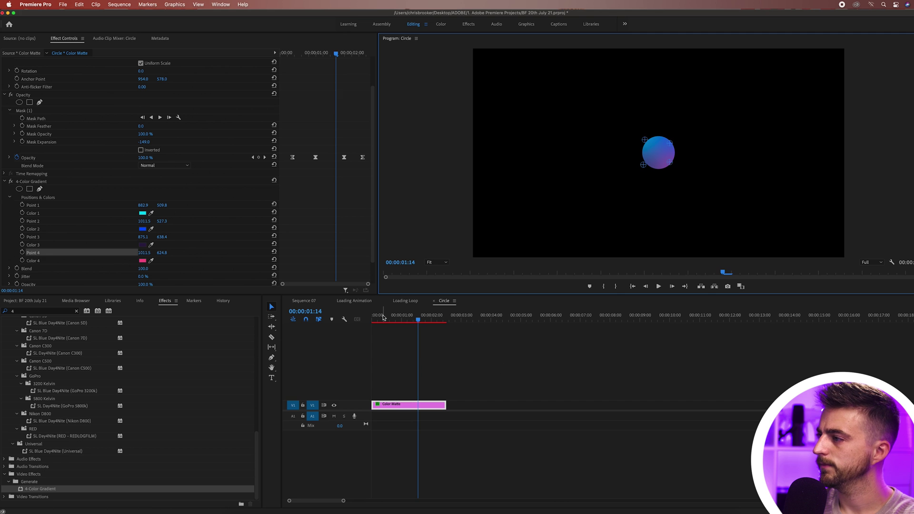
key(Home)
click(596, 368)
key(space)
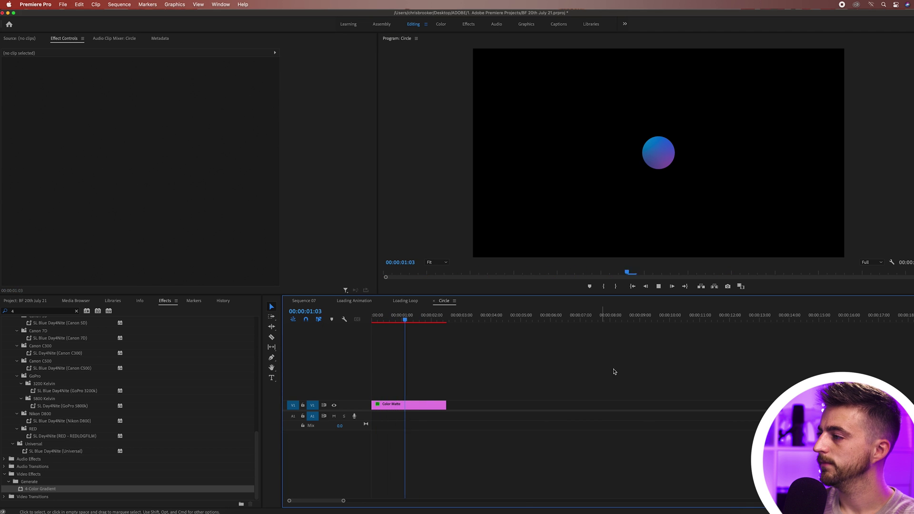
key(space)
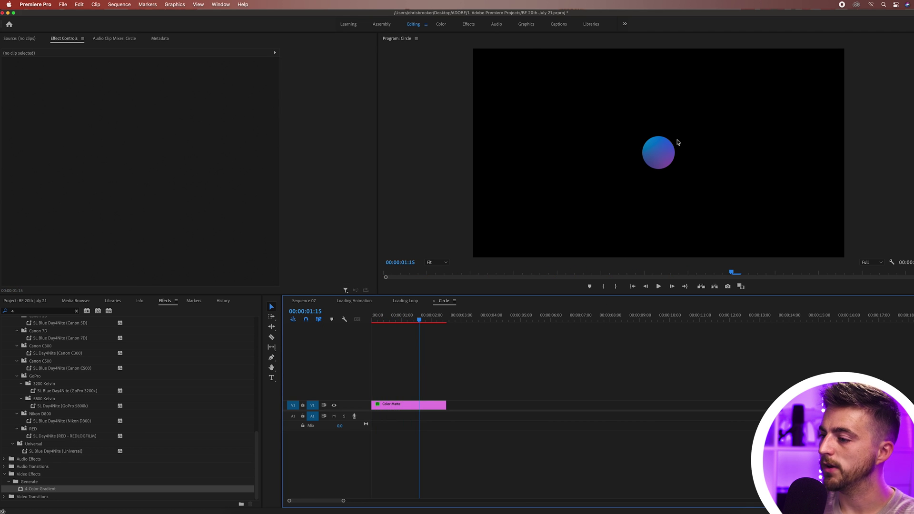
- Play Sequence 07 from the beginning to preview the loading animation with the gradient circles
click(304, 300)
key(Home)
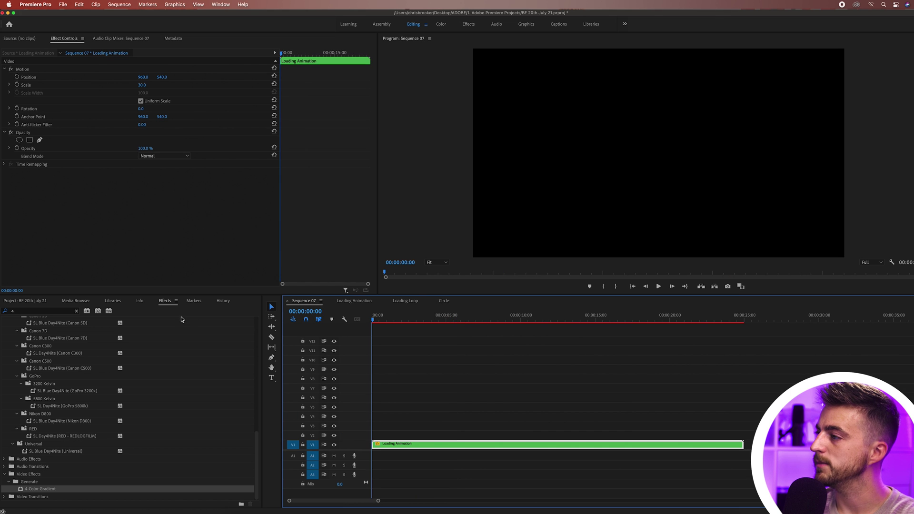
key(space)
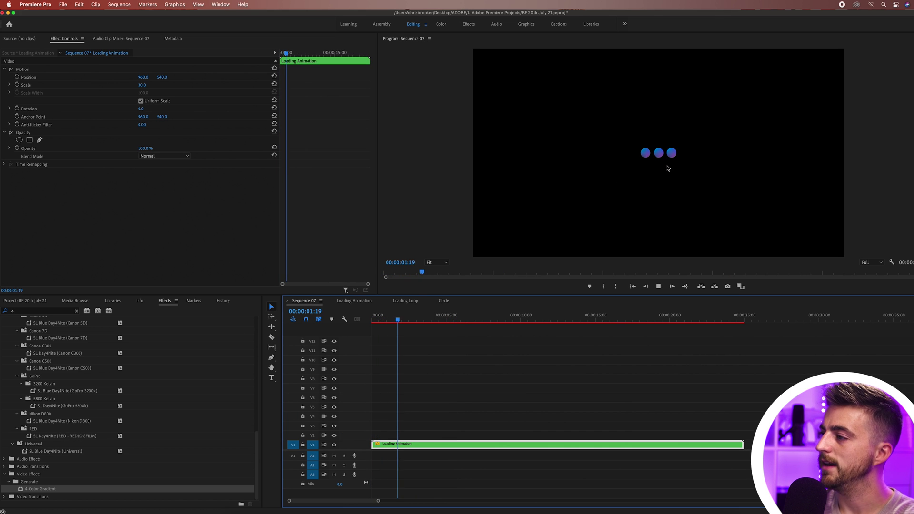